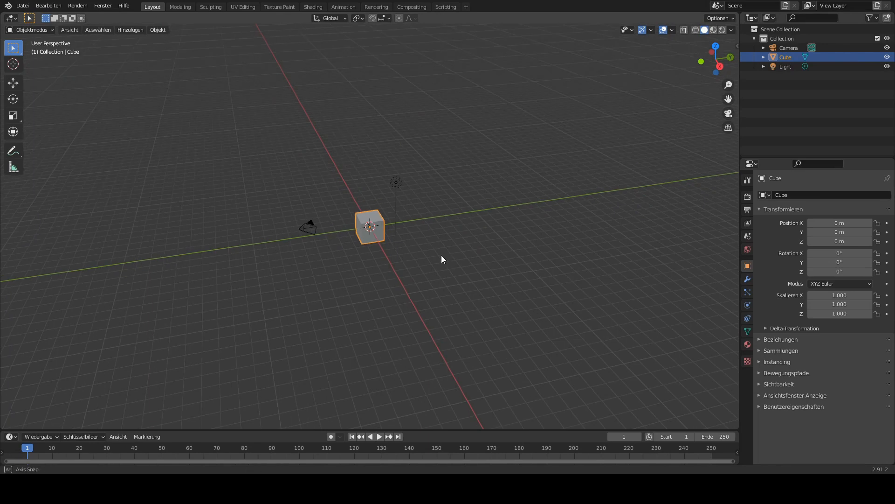
- Delete all default objects from the scene
key(a)
key(x)
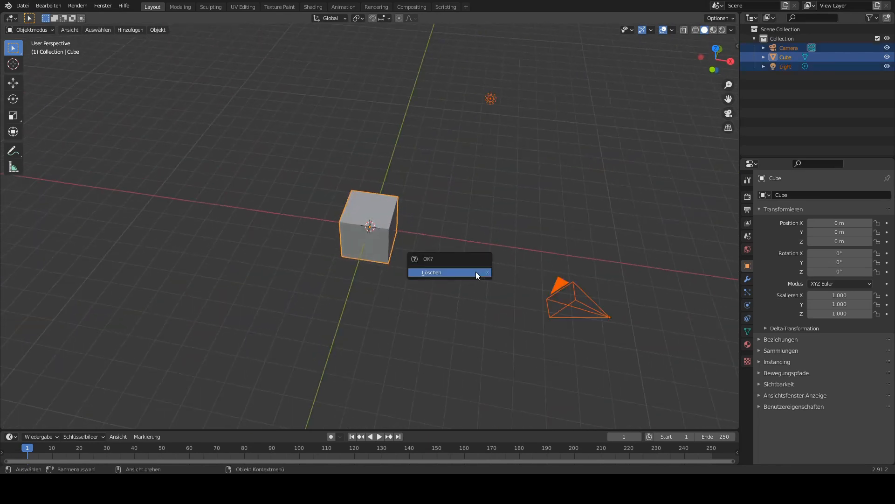
click(477, 273)
mouse_move(409, 250)
middle_down()
mouse_move(430, 249)
mouse_move(412, 234)
middle_up()
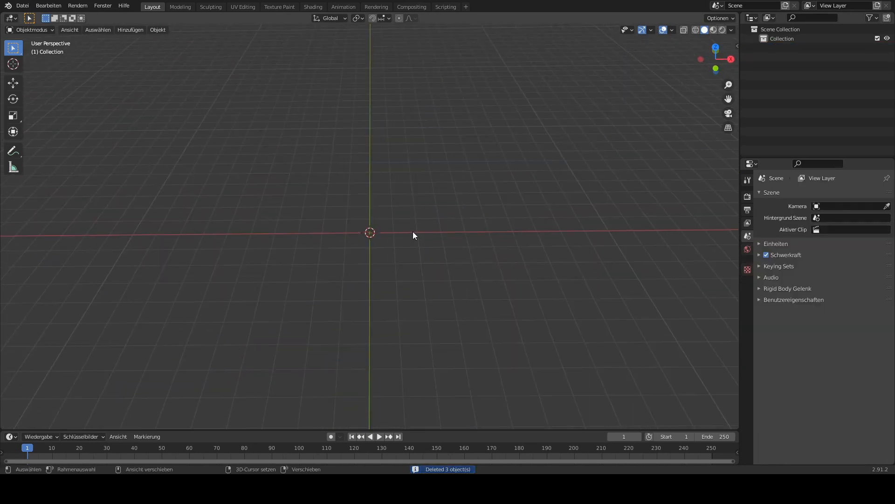
- Add a mesh circle with 10 vertices at the origin and enter Edit Mode
key(shift+a)
mouse_move(413, 232)
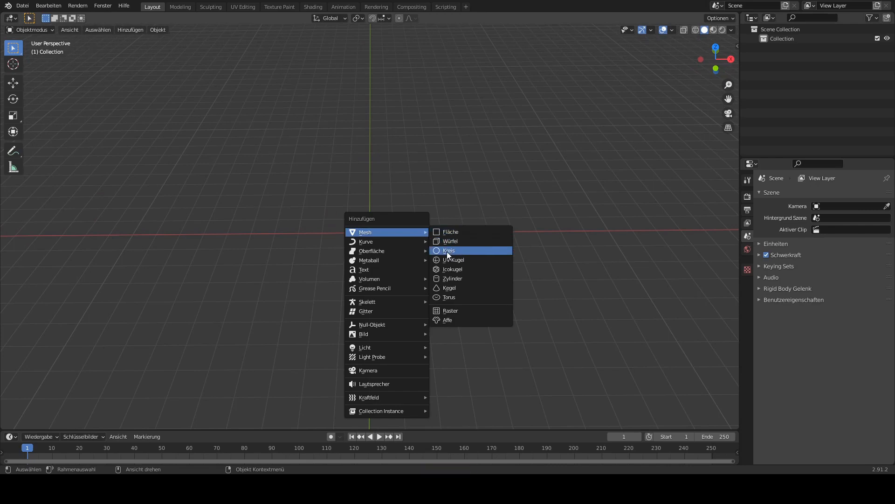
click(447, 251)
scroll(363, 262, up, 5)
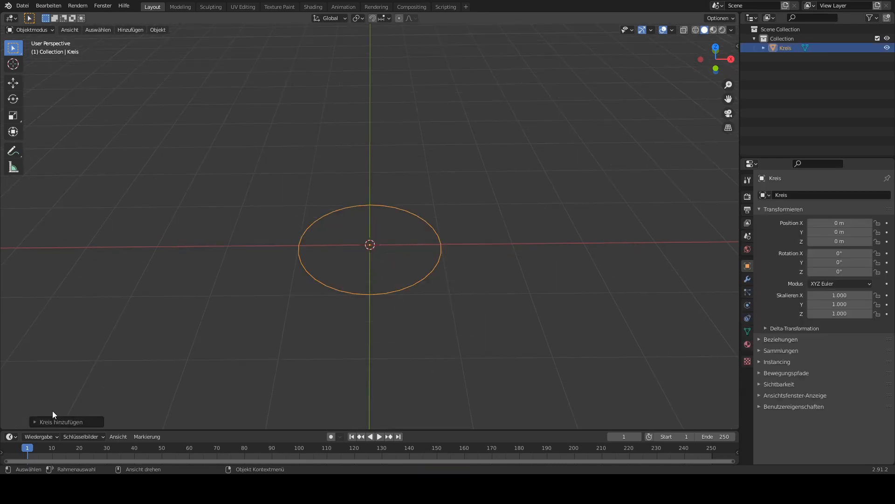
click(58, 421)
drag(87, 322, 81, 321)
scroll(430, 212, down, 5)
key(Tab)
scroll(406, 247, up, 8)
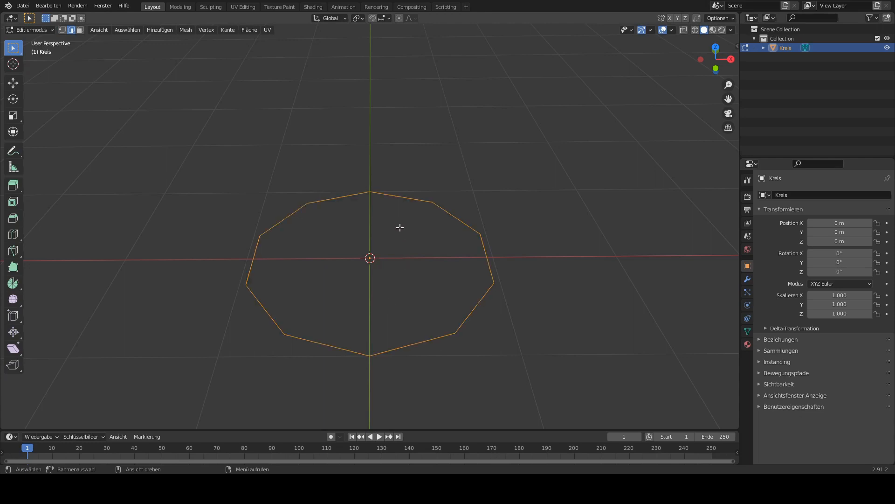
- Fill the ten-sided circle with a face
scroll(418, 258, down, 4)
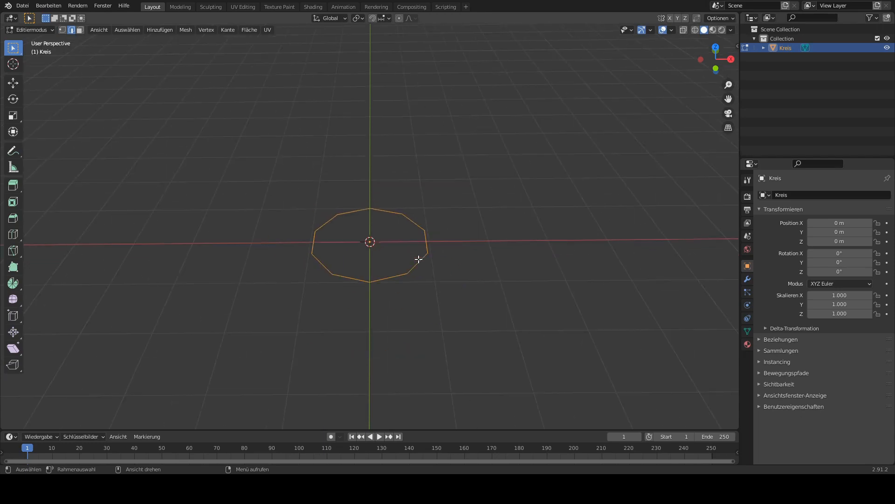
key(f)
scroll(447, 256, up, 9)
scroll(452, 252, down, 5)
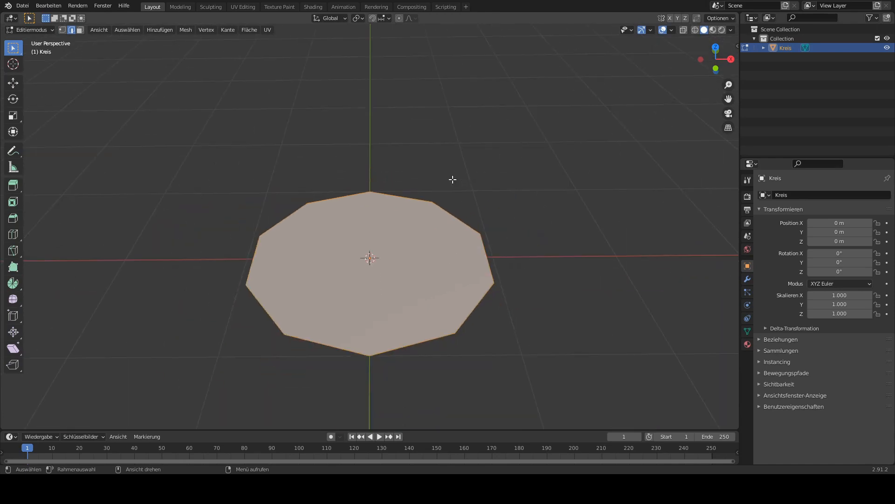
scroll(434, 196, down, 5)
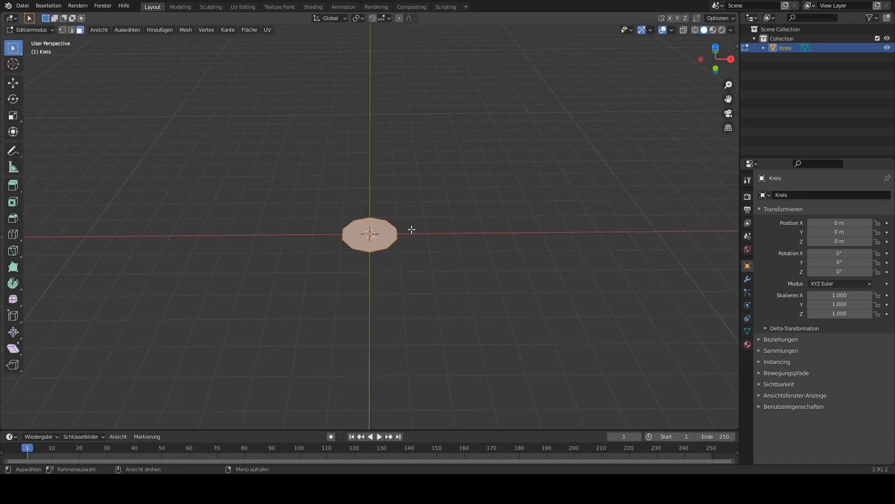
- Extrude the filled face upward about 5.05 m to form the base of the trunk
middle_drag(430, 236, 433, 203)
key(Tab)
scroll(428, 221, up, 4)
scroll(429, 220, down, 4)
key(Tab)
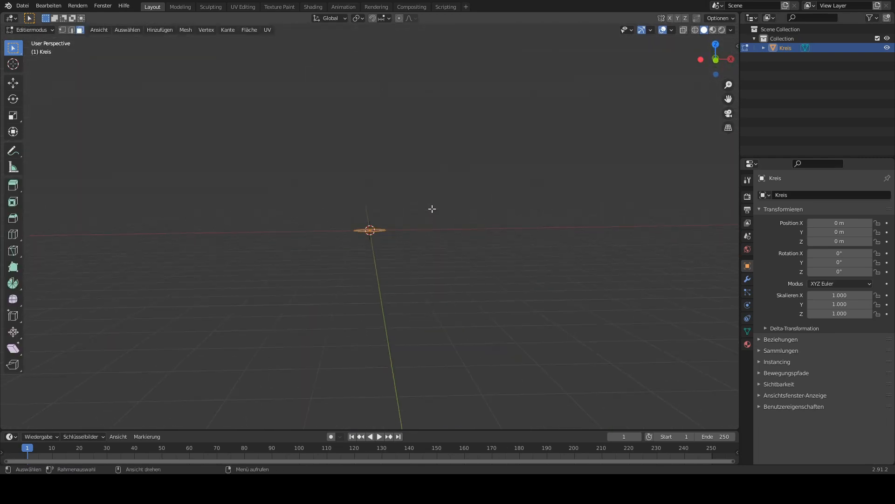
middle_drag(429, 236, 419, 247)
key(e)
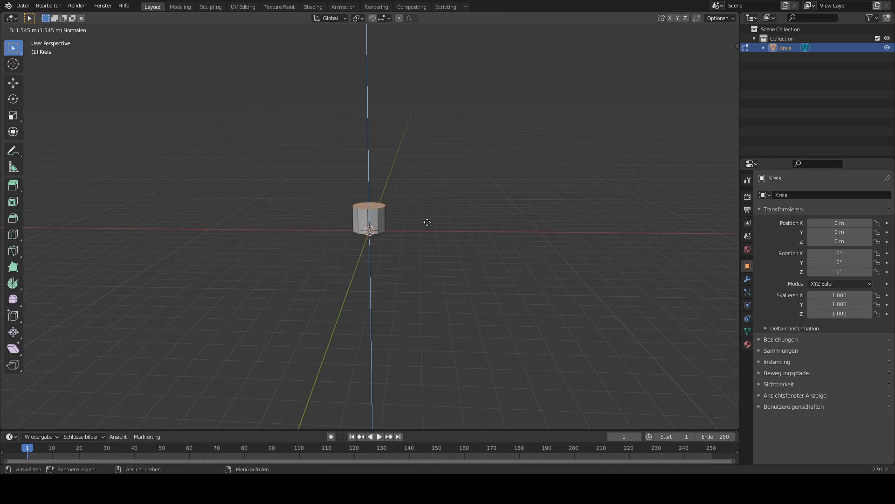
click(390, 163)
- Extend the trunk from its upper face with successive angled extrusions to the cursor, starting in the front view
shift+middle_drag(393, 166, 409, 205)
middle_drag(425, 239, 433, 234)
scroll(433, 233, up, 5)
click(711, 68)
shift+middle_drag(550, 129, 474, 266)
scroll(473, 266, down, 3)
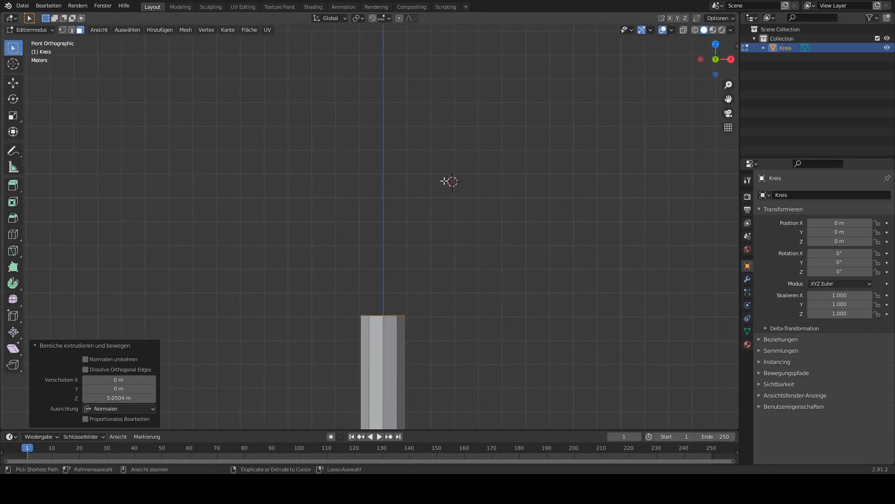
ctrl+right_click(444, 181)
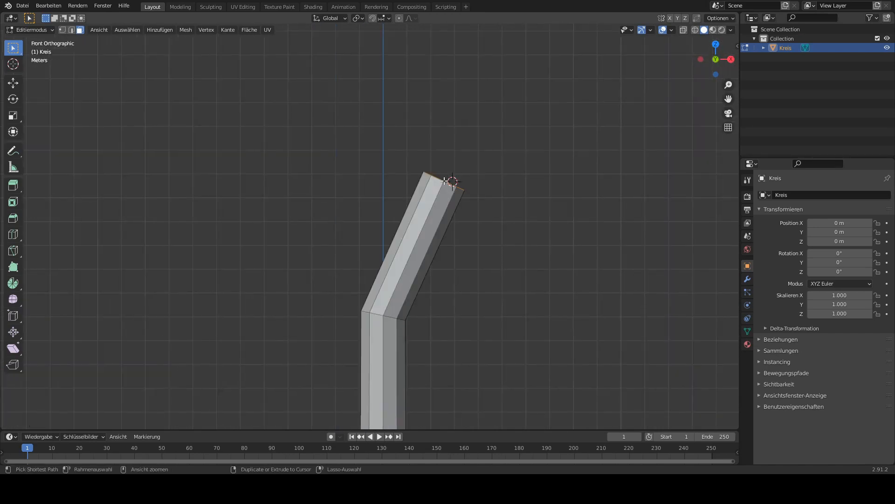
scroll(450, 210, down, 1)
middle_drag(448, 241, 453, 161)
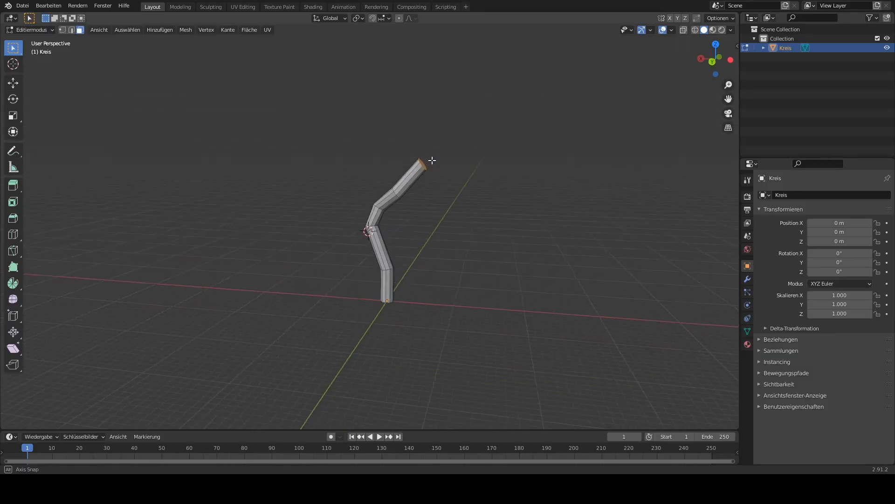
- Switch the viewport shading to Material Preview
mouse_move(432, 161)
middle_down()
mouse_move(412, 135)
mouse_move(332, 177)
mouse_move(492, 188)
mouse_move(409, 190)
mouse_move(436, 190)
mouse_move(376, 176)
mouse_move(401, 176)
mouse_move(385, 158)
mouse_move(420, 140)
mouse_move(462, 168)
mouse_move(420, 152)
mouse_move(446, 157)
middle_up()
click(713, 30)
middle_drag(596, 100, 392, 32)
scroll(406, 208, up, 3)
scroll(397, 168, down, 4)
- Add three evenly spaced loop cuts to the short segment in the middle of the bent trunk
mouse_move(397, 168)
shift+middle_down()
mouse_move(384, 219)
mouse_move(436, 277)
mouse_move(482, 256)
mouse_move(458, 209)
mouse_move(403, 184)
shift+middle_up()
scroll(384, 219, up, 4)
scroll(447, 201, up, 4)
shift+middle_drag(427, 117, 397, 207)
scroll(438, 194, down, 4)
scroll(400, 214, up, 6)
key(ctrl+r)
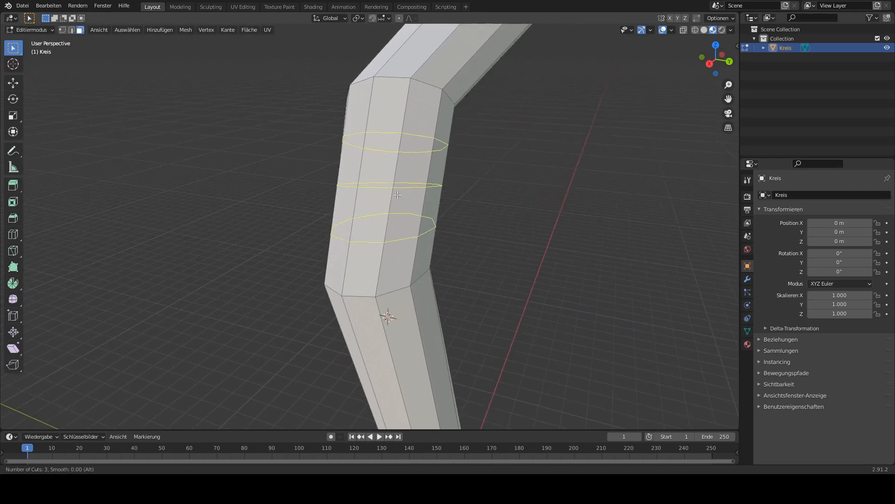
click(373, 200)
right_click(373, 201)
- Subdivide a block of four adjacent faces on the side of the loop-cut trunk segment with one cut
middle_drag(373, 201, 406, 206)
key(3)
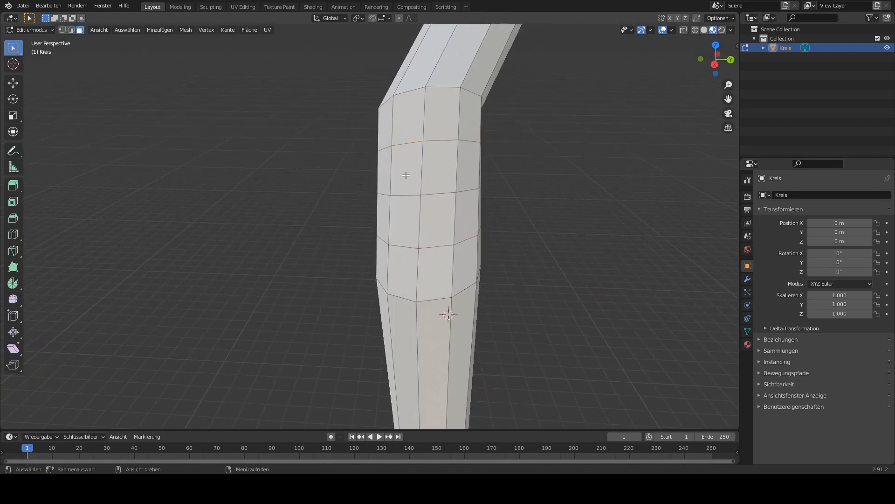
right_click(431, 219)
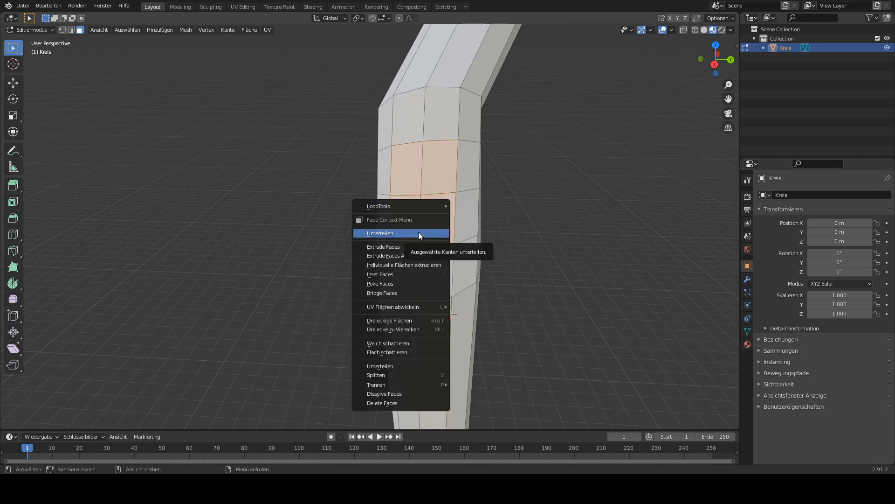
click(418, 231)
- Turn the subdivided face patch into a circle with LoopTools and scale it to about 0.77
right_click(420, 222)
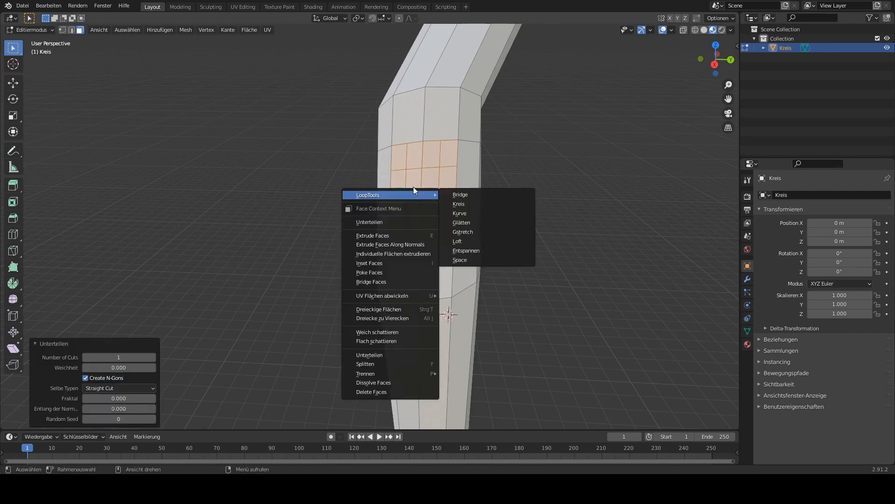
mouse_move(399, 193)
click(455, 203)
key(s)
click(578, 185)
- Flatten the circular face patch with the LoopTools Glätten operation, using Best fit
middle_drag(578, 186, 361, 229)
scroll(332, 198, up, 4)
right_click(332, 197)
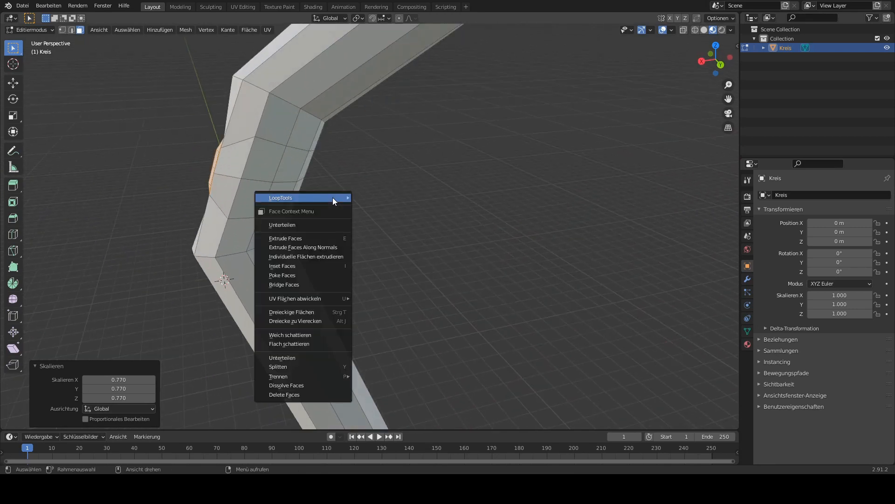
mouse_move(332, 197)
click(388, 226)
- Grow a bent side branch from the circular patch with successive extrusions to the cursor
scroll(340, 210, down, 4)
middle_drag(340, 210, 440, 228)
scroll(439, 228, up, 5)
scroll(429, 226, down, 7)
scroll(460, 209, up, 3)
scroll(430, 224, up, 3)
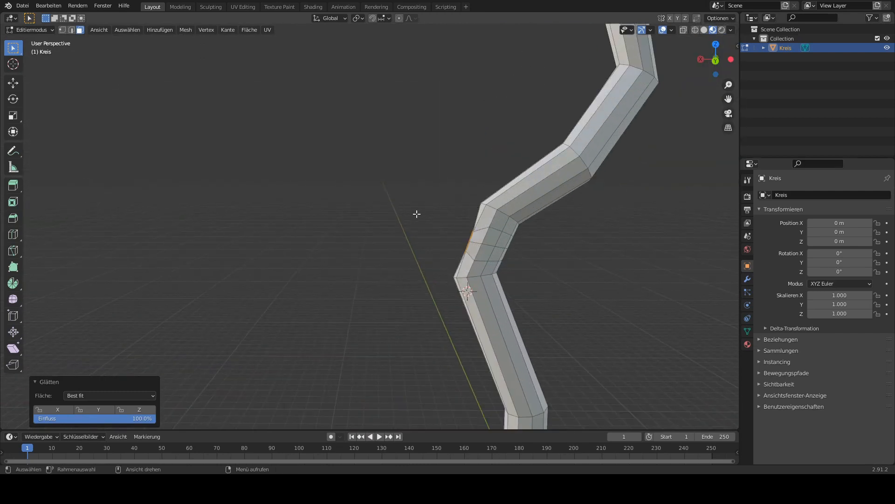
ctrl+right_click(419, 168)
scroll(418, 170, down, 3)
middle_drag(410, 175, 530, 186)
shift+middle_drag(465, 213, 407, 208)
ctrl+right_click(375, 185)
ctrl+right_click(452, 150)
middle_drag(485, 173, 427, 180)
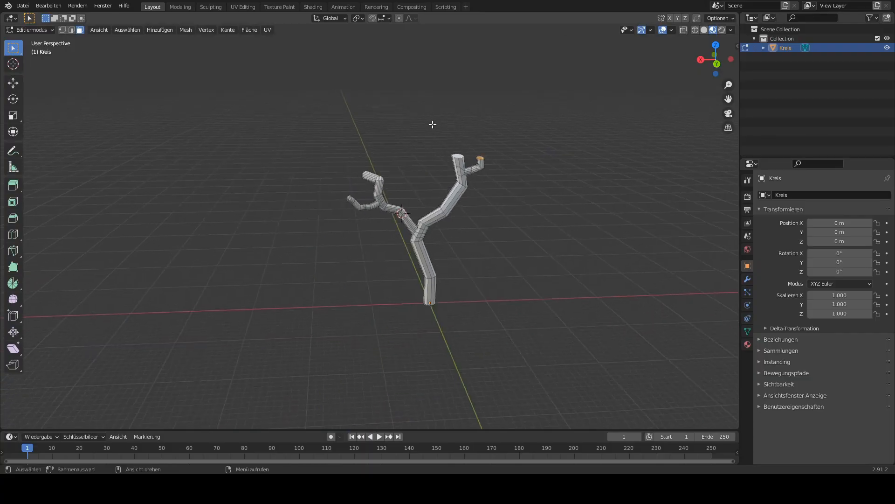
- Move the end faces of the small upper side branch up by about 0.74 m to lengthen its tip
scroll(369, 172, up, 8)
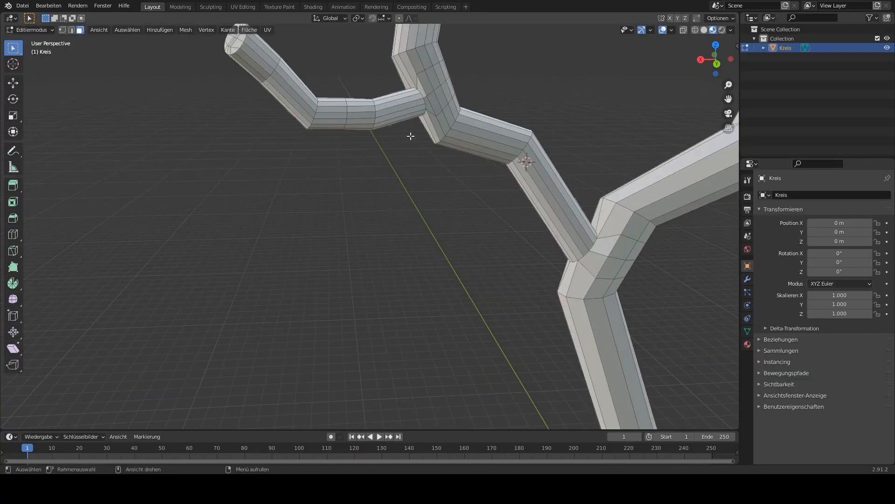
shift+middle_drag(368, 172, 88, 224)
mouse_move(499, 154)
shift+middle_down()
mouse_move(361, 239)
mouse_move(336, 242)
shift+middle_up()
key(g)
click(450, 135)
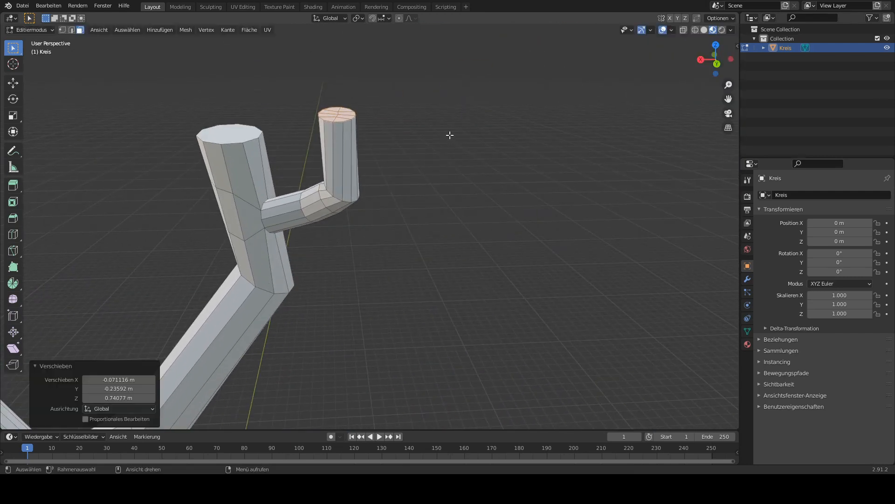
- Add one loop cut around the small branch's upright end segment and slide it close to the tip
scroll(375, 169, up, 1)
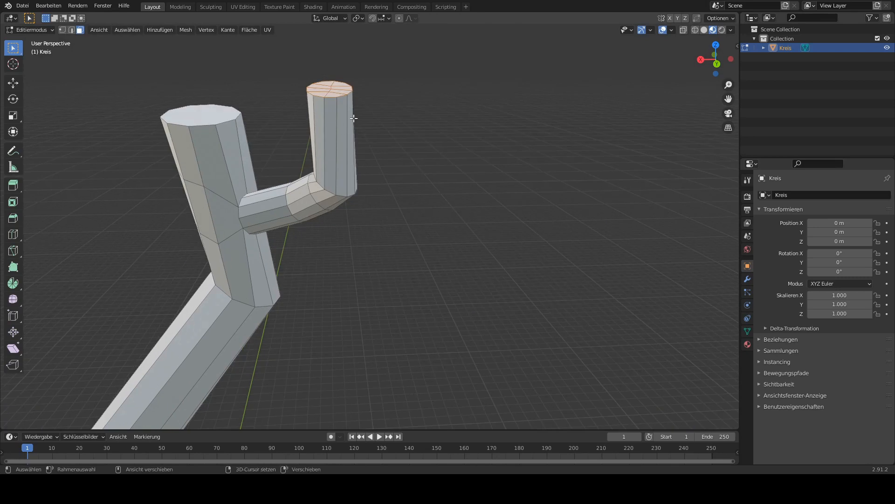
shift+middle_drag(341, 112, 374, 173)
scroll(373, 173, up, 2)
key(ctrl+r)
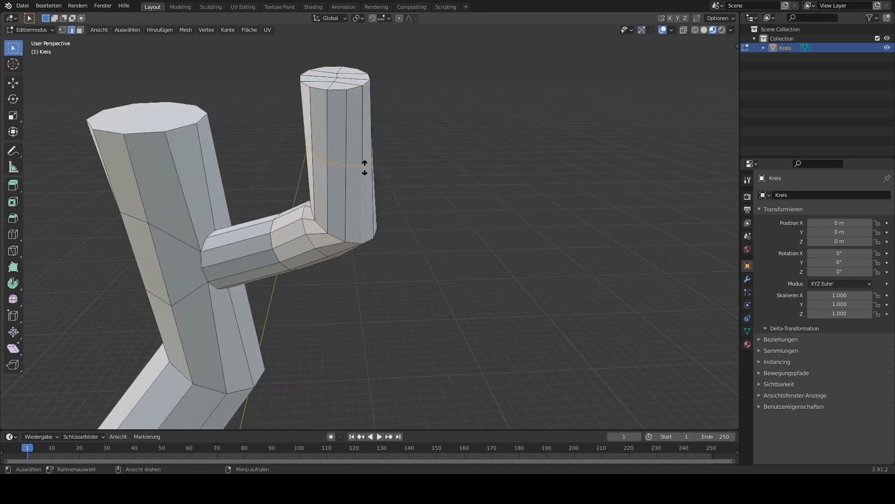
click(362, 168)
click(365, 114)
- Collapse the small branch's end faces into a single point by scaling them to 0
middle_drag(365, 114, 343, 134)
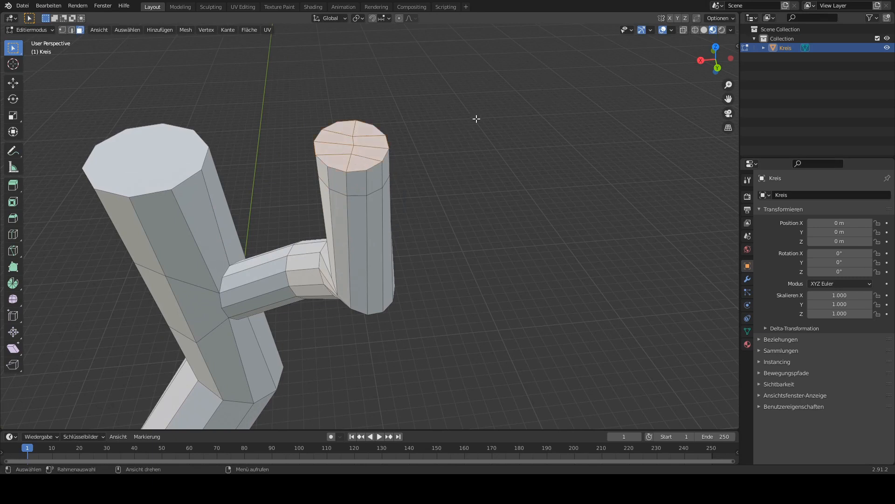
key(s)
key(0)
key(Return)
key(Tab)
scroll(368, 216, down, 5)
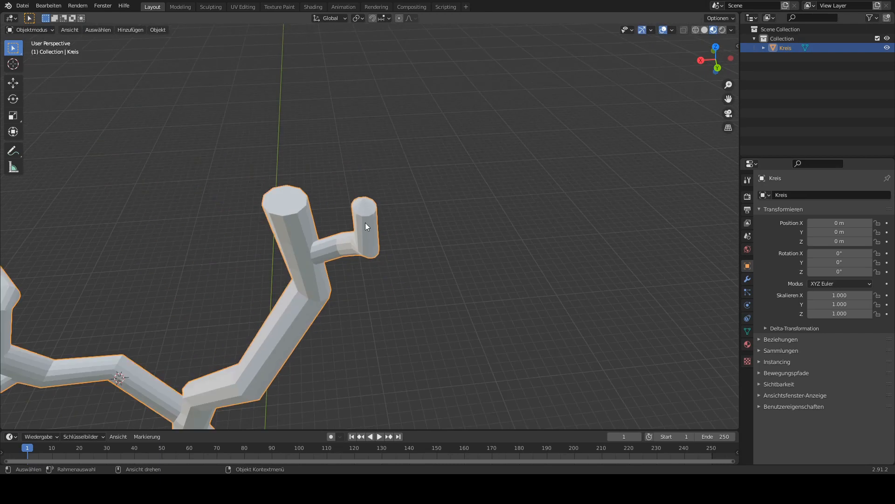
scroll(322, 224, up, 6)
key(Tab)
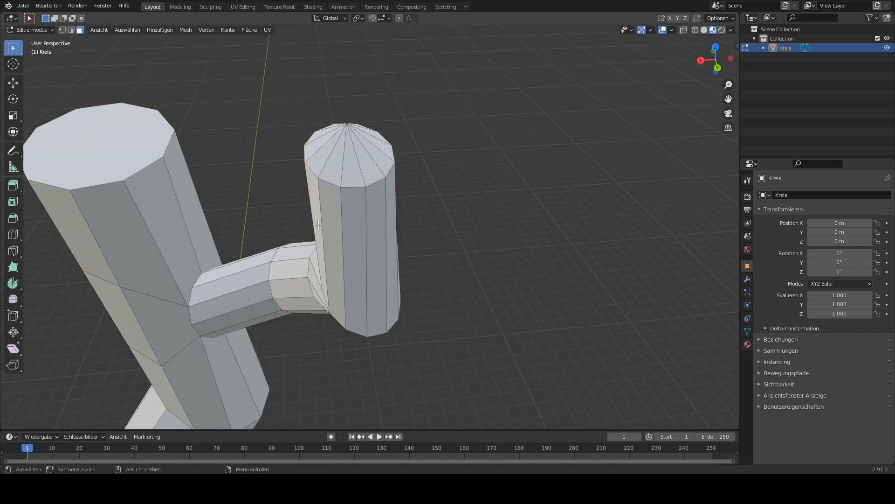
- Select the edge loop below the pointed tip and move it down about 0.55 m along Z to sharpen it
alt+click(355, 188)
key(2)
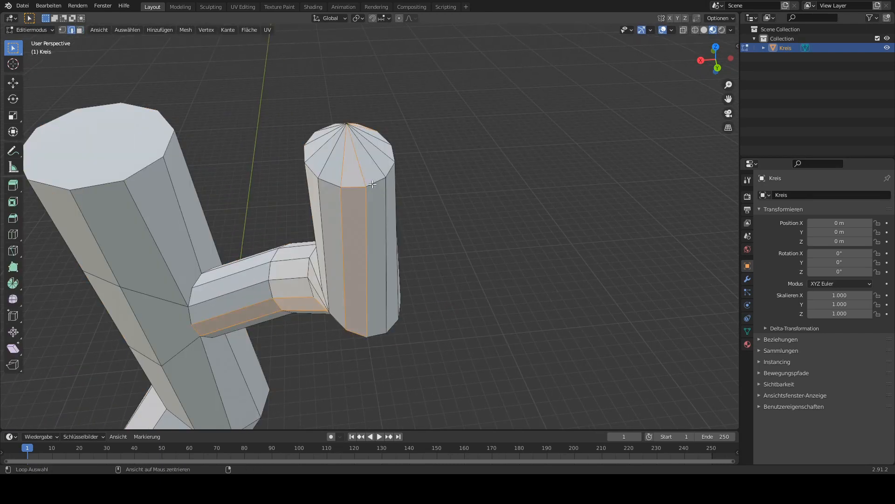
alt+click(372, 185)
middle_drag(372, 184, 383, 161)
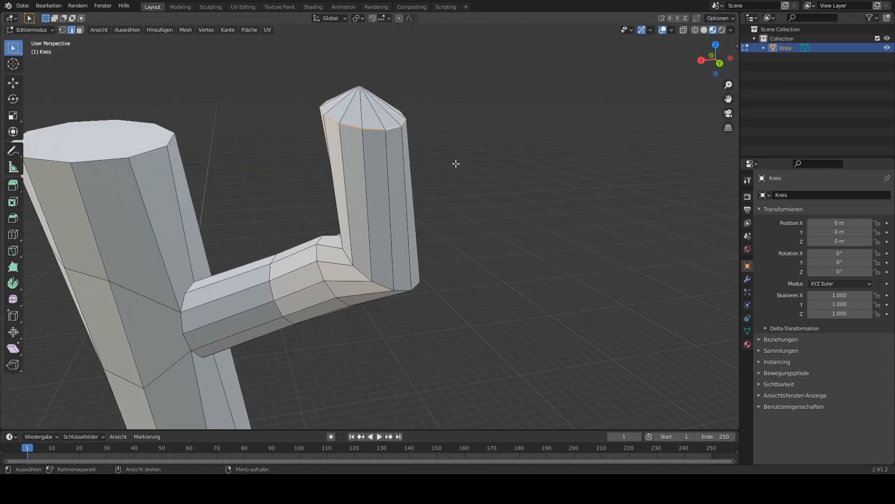
key(g)
key(z)
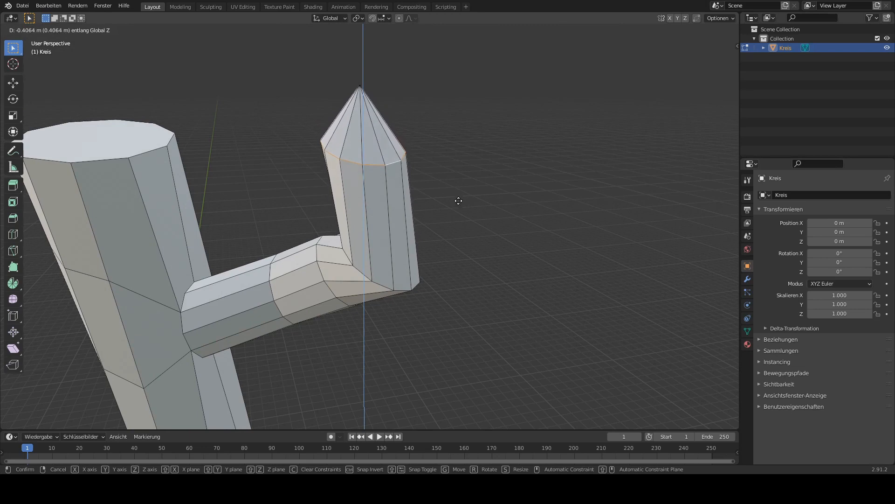
click(461, 210)
scroll(417, 209, down, 6)
scroll(417, 209, up, 5)
scroll(408, 260, down, 2)
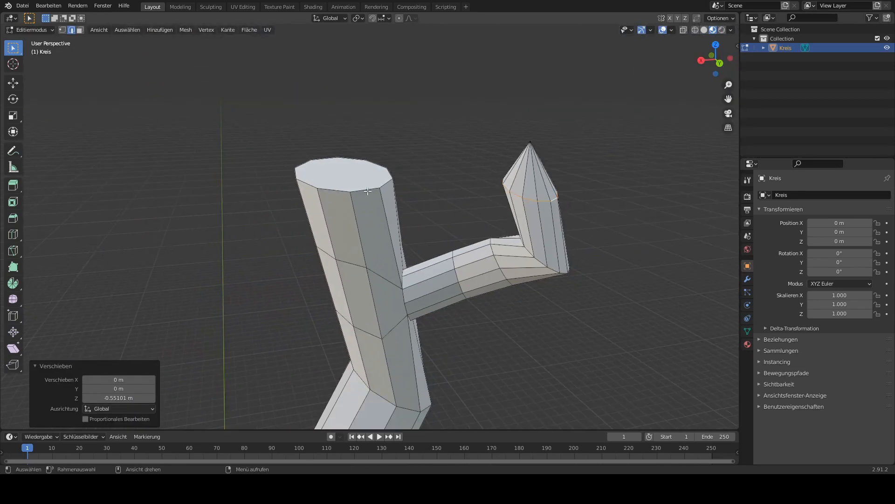
scroll(368, 192, down, 3)
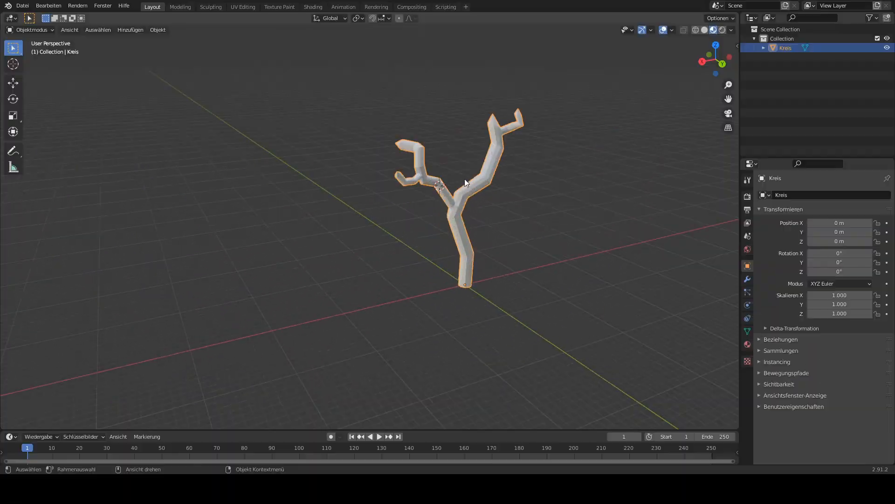
- Check the tree's shape from several sides and enter Edit Mode on its mesh
middle_drag(504, 120, 424, 237)
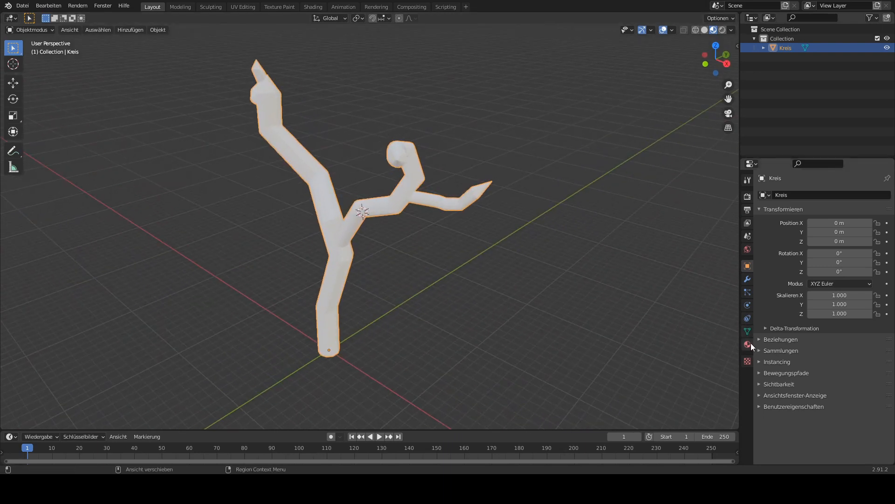
middle_drag(650, 303, 474, 206)
scroll(472, 204, up, 2)
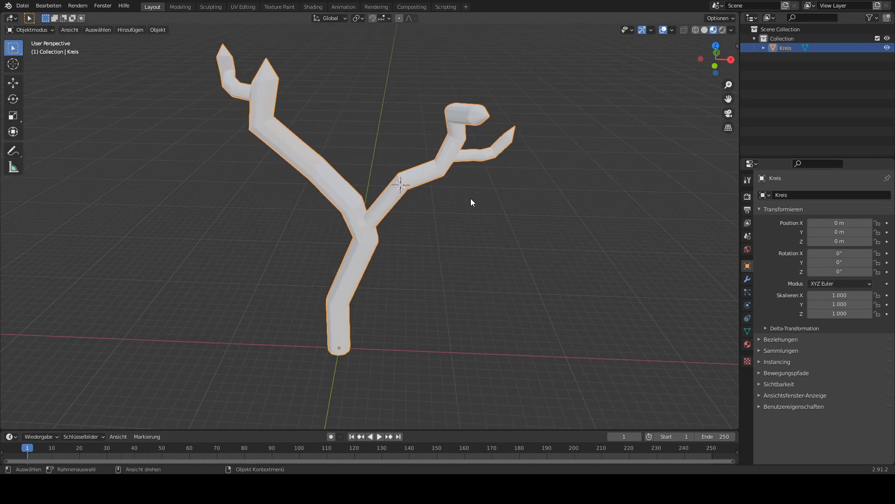
key(Tab)
scroll(371, 243, up, 3)
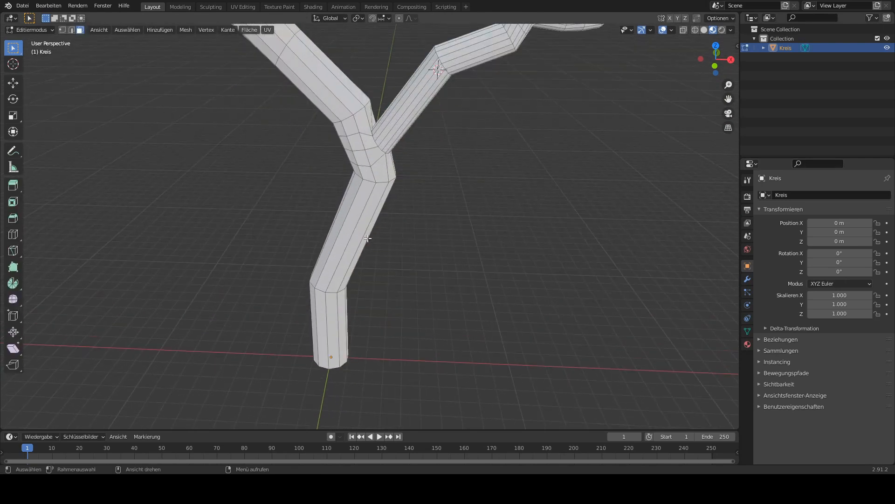
- Add an icosphere to the tree mesh, raise it about 5.94 m along Z and move it about 5.34 m along X
key(shift+a)
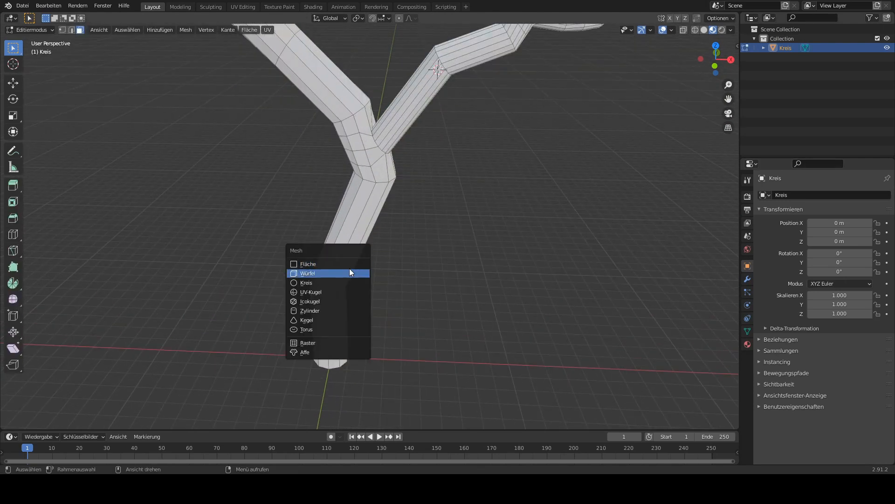
click(339, 304)
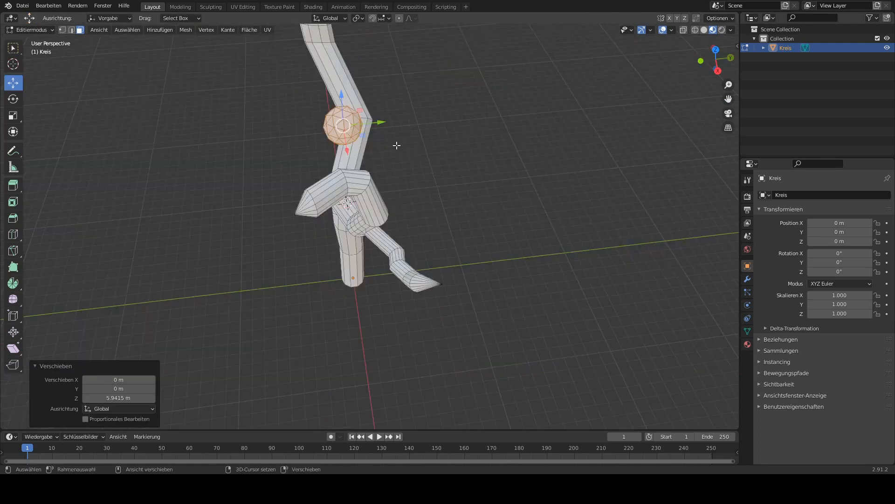
key(g)
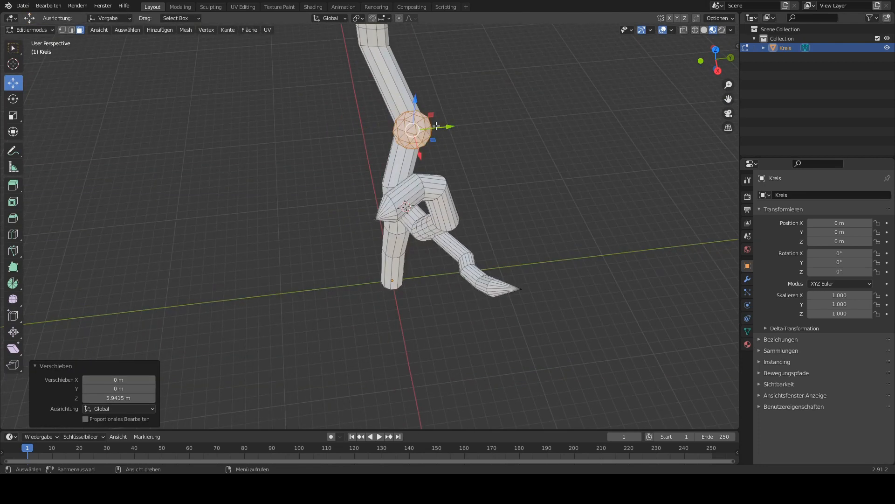
drag(377, 150, 349, 153)
middle_drag(365, 167, 413, 171)
drag(334, 184, 426, 233)
middle_drag(446, 213, 494, 208)
- Stretch the icosphere by about 2.63 along X and widen it along Y
key(s)
key(x)
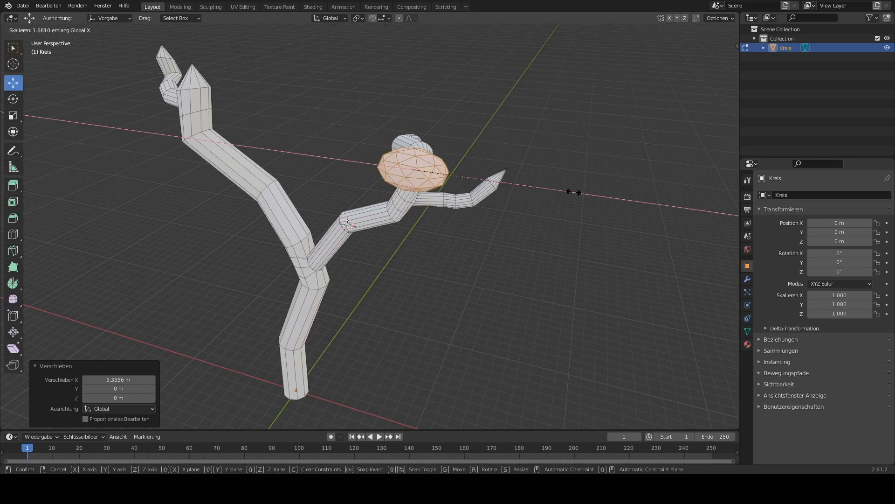
click(647, 155)
middle_drag(573, 163, 428, 213)
key(s)
key(y)
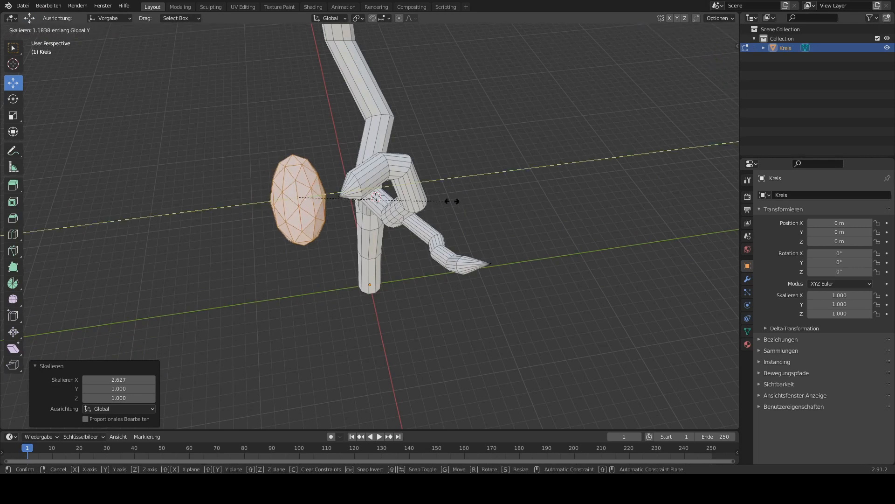
click(521, 182)
- Readjust the icosphere's width along X and scale it by about 0.96 along Y
key(s)
key(x)
click(438, 296)
key(s)
key(y)
click(448, 194)
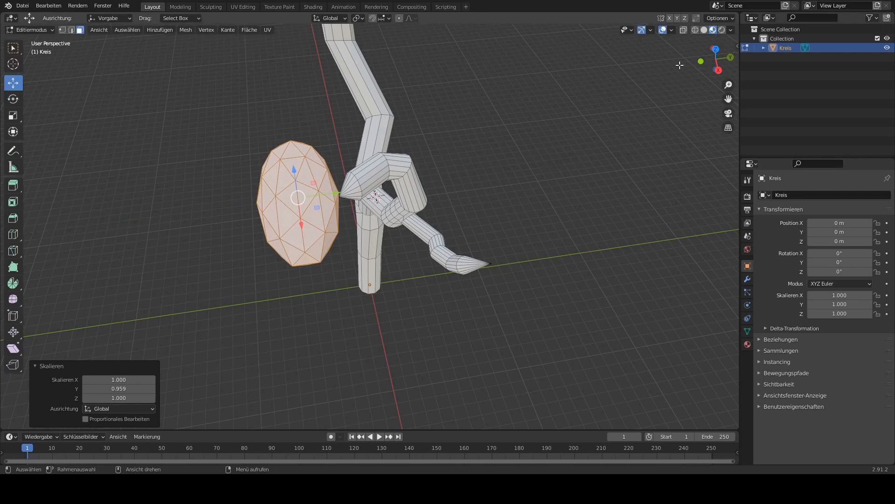
- In top view, move the icosphere about 3 m along X and 7.93 m along Y over the thin side branch's tip
click(716, 48)
shift+middle_drag(420, 152, 316, 187)
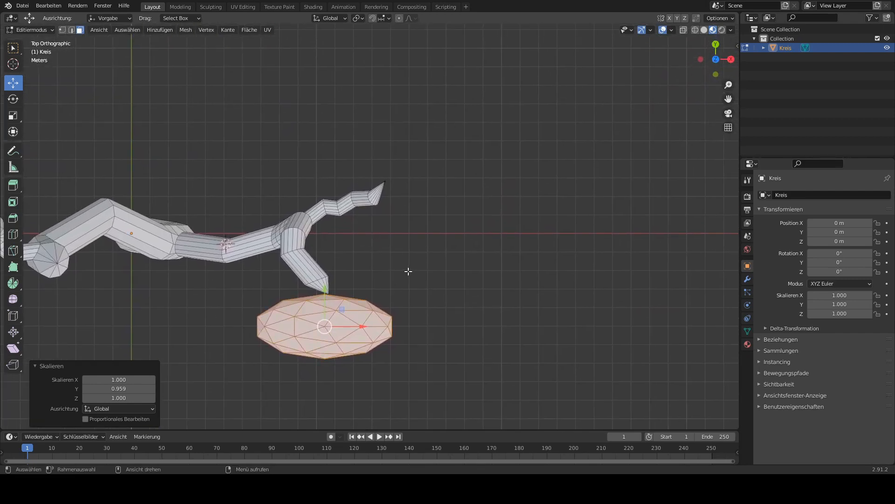
key(g)
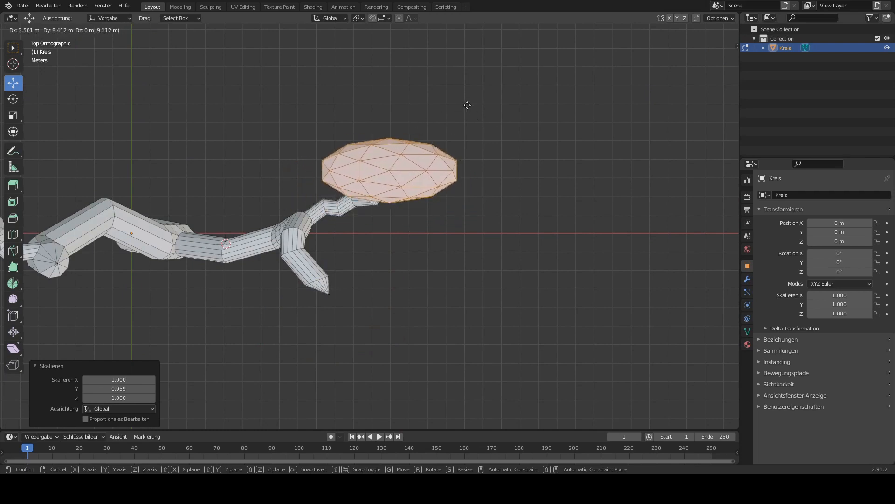
click(458, 114)
middle_drag(458, 113, 467, 140)
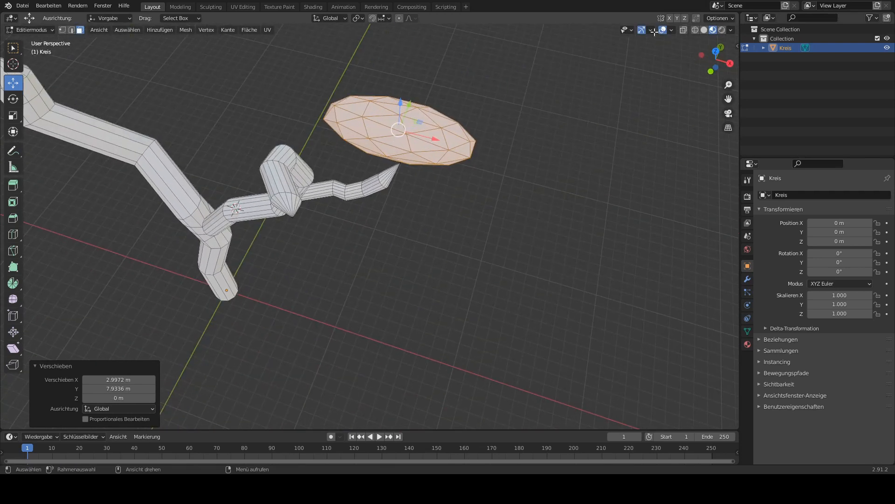
- Rotate the flattened icosphere in top view and lower it along Z onto the side branch's tip
click(712, 48)
shift+middle_drag(532, 86, 528, 193)
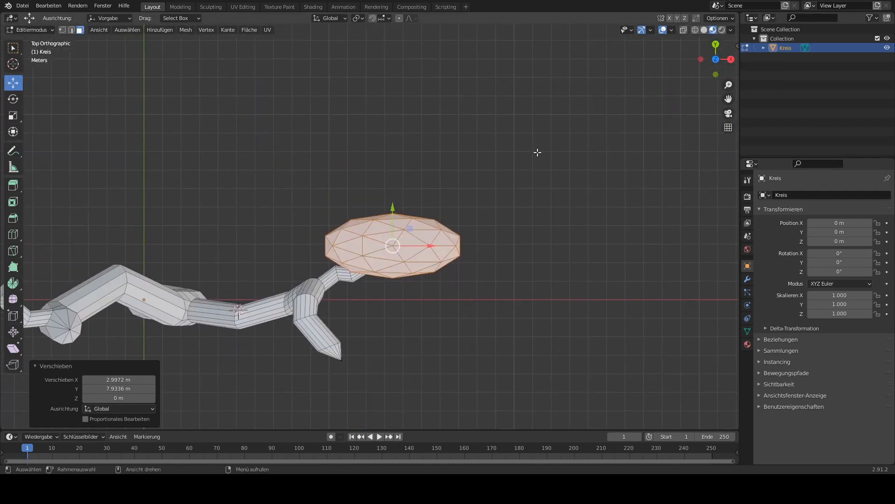
key(r)
click(540, 233)
middle_drag(540, 233, 454, 264)
drag(407, 198, 407, 233)
middle_drag(406, 233, 454, 273)
drag(416, 235, 416, 237)
shift+middle_drag(417, 239, 485, 240)
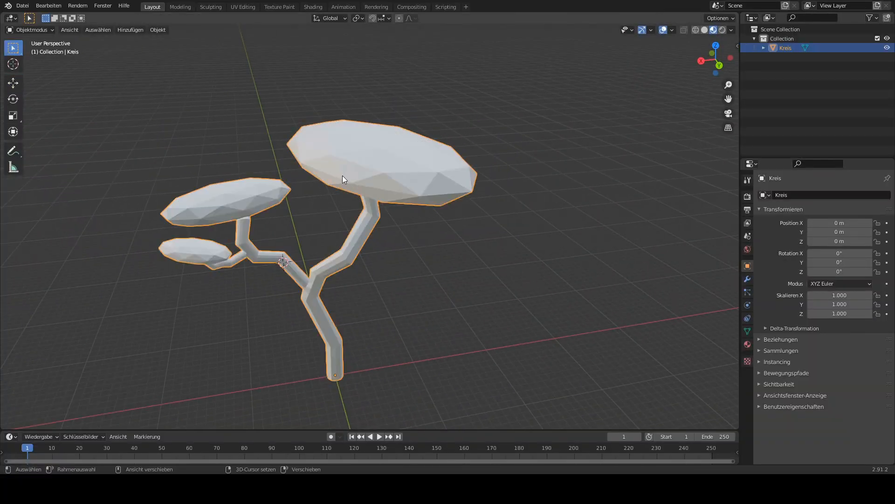
- Examine the tree and its three leaf crowns from several sides
middle_drag(343, 176, 415, 156)
scroll(450, 182, up, 6)
scroll(446, 205, down, 8)
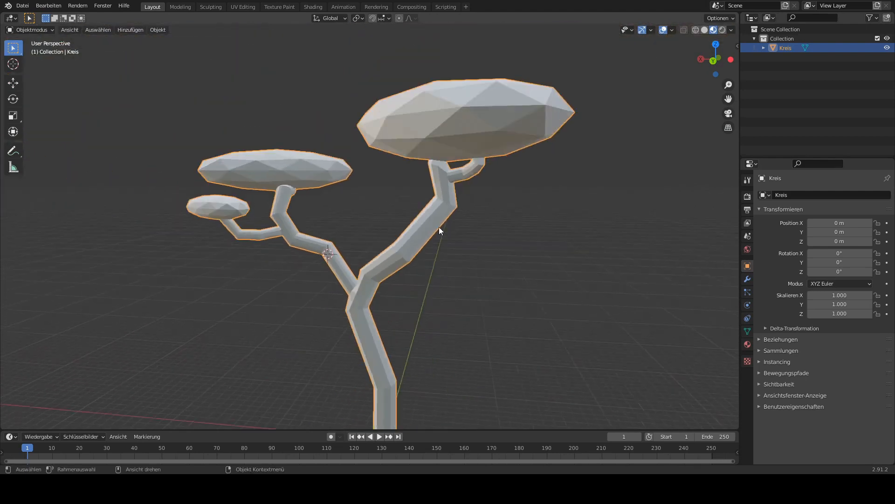
middle_drag(443, 210, 464, 228)
scroll(476, 229, up, 3)
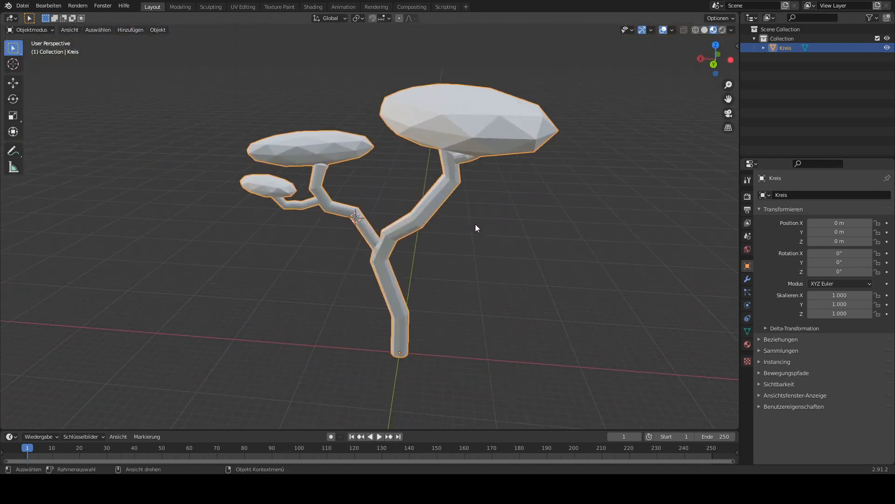
middle_drag(534, 145, 574, 201)
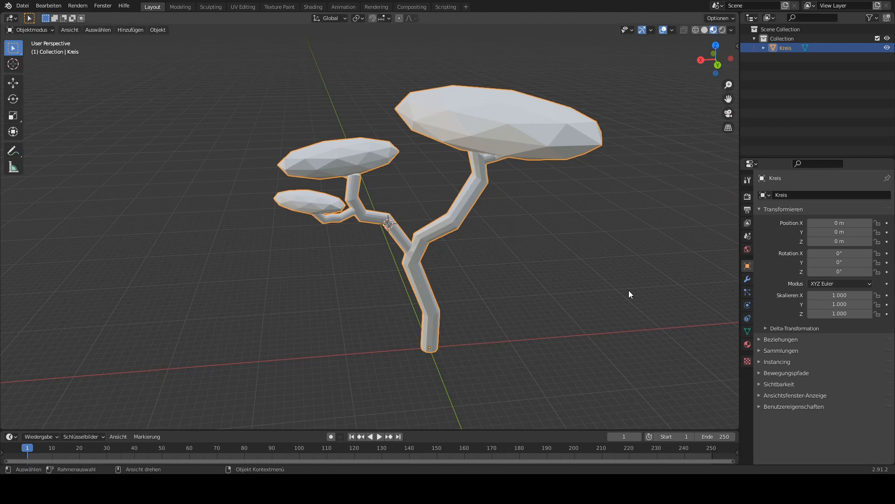
shift+middle_drag(567, 326, 531, 303)
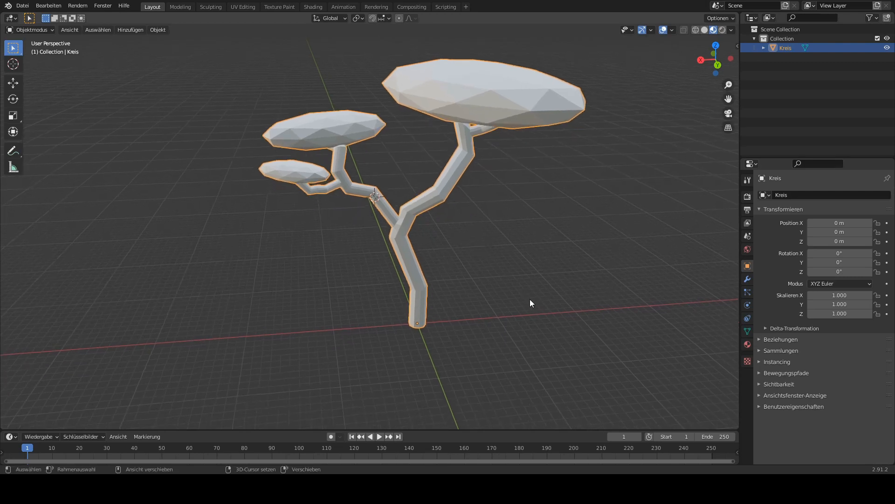
middle_drag(536, 272, 564, 298)
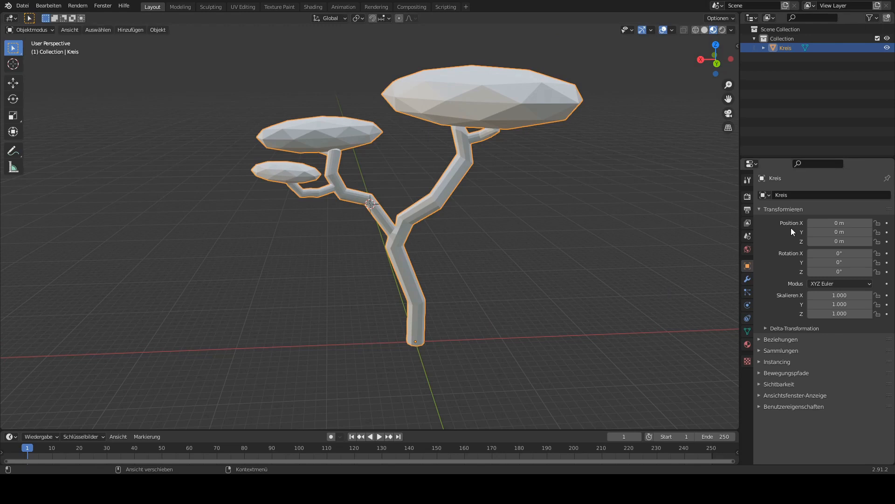
- Give the tree a new material and link ColorPallet4.png as an image texture to its base colour
click(748, 348)
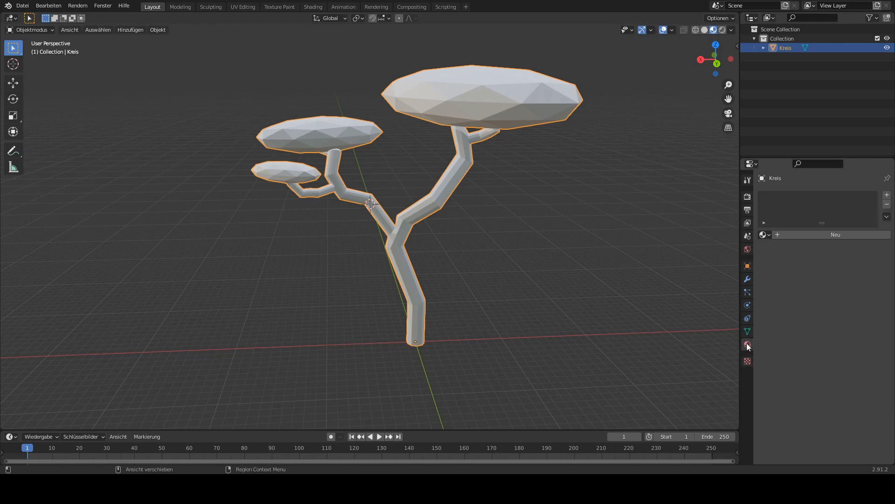
click(783, 234)
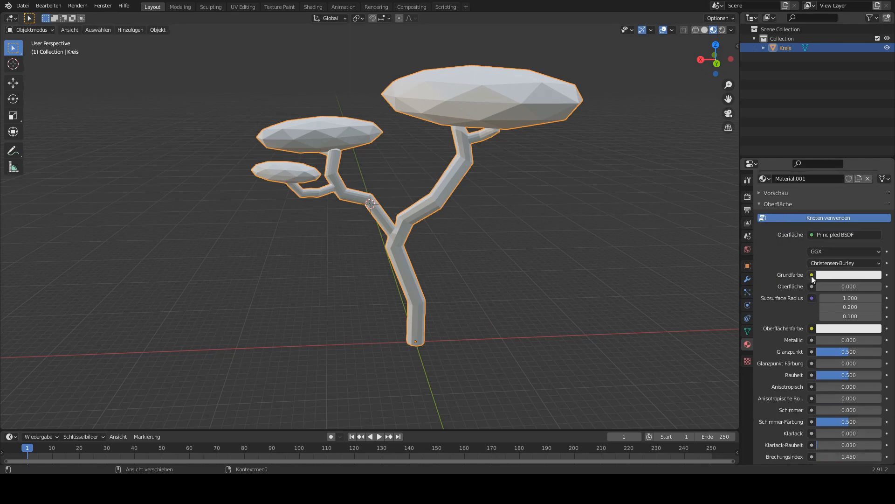
click(812, 275)
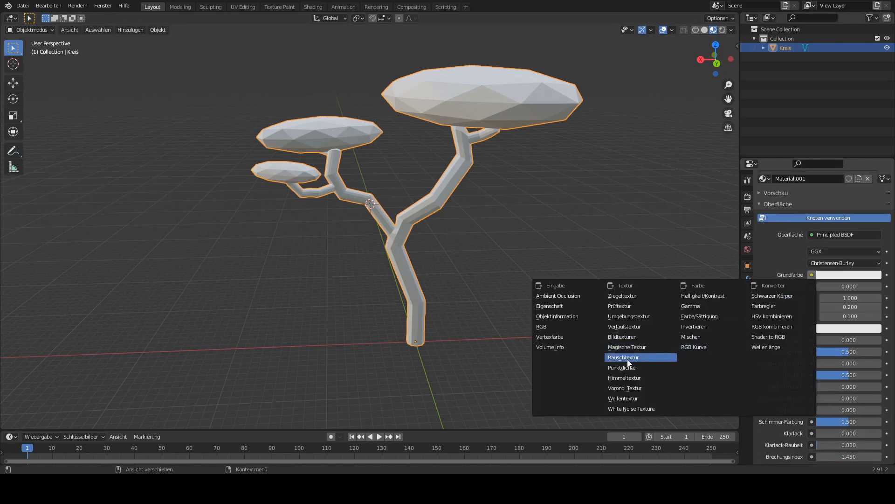
click(628, 336)
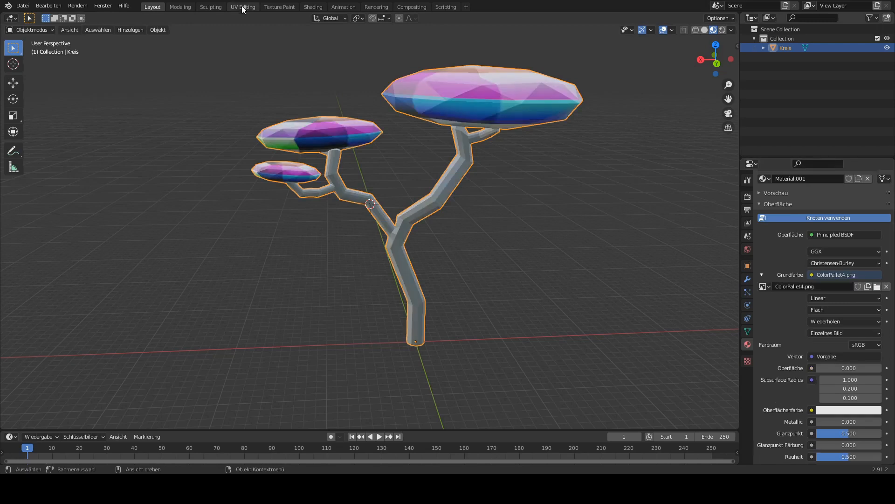
- Switch to the UV Editing workspace, show the 3D view in Material Preview shading and clear the mesh selection
click(242, 7)
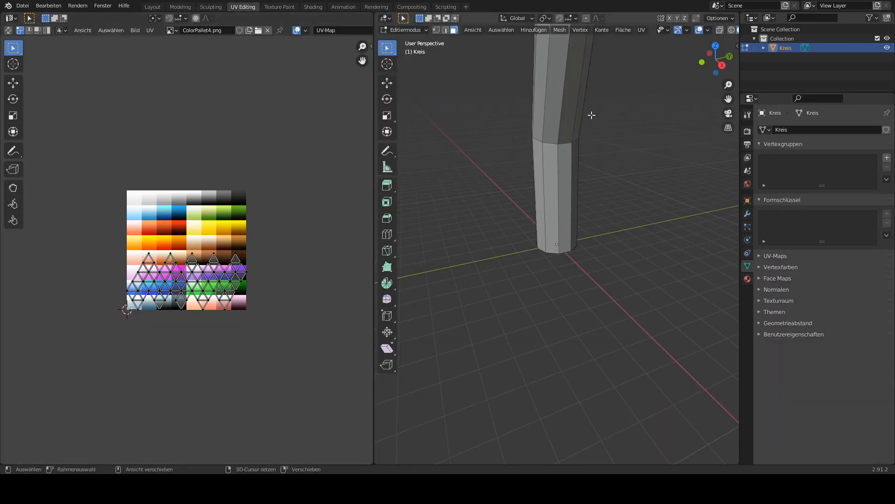
scroll(578, 130, down, 2)
drag(374, 238, 347, 238)
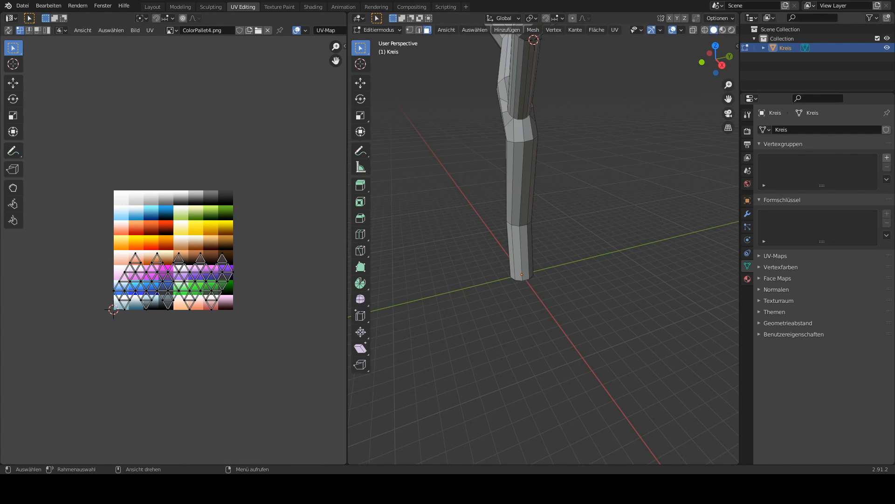
click(722, 31)
mouse_move(499, 71)
shift+middle_down()
mouse_move(510, 176)
mouse_move(468, 165)
mouse_move(617, 148)
mouse_move(612, 167)
shift+middle_up()
scroll(509, 172, down, 7)
click(613, 167)
shift+middle_drag(559, 71, 560, 175)
scroll(560, 176, up, 4)
shift+middle_drag(452, 163, 540, 160)
middle_drag(540, 159, 549, 171)
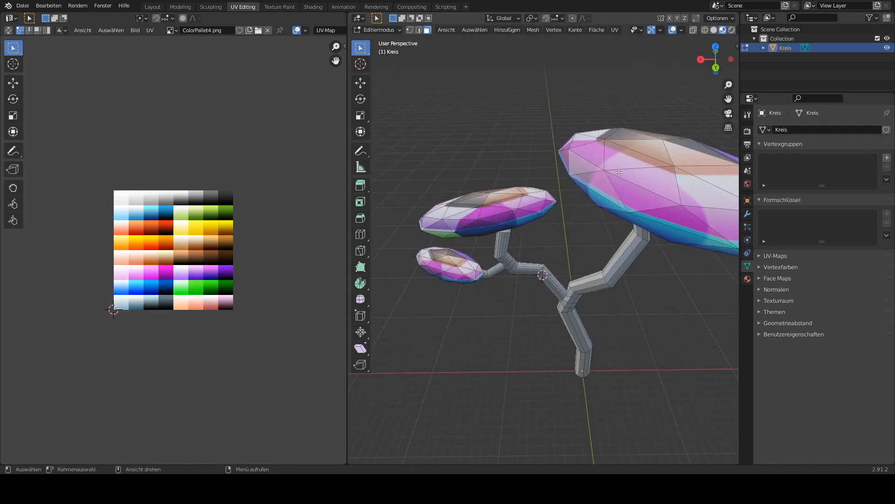
- Select the linked faces of all three leaf crowns and unwrap them with Project from View in back orthographic view
key(l)
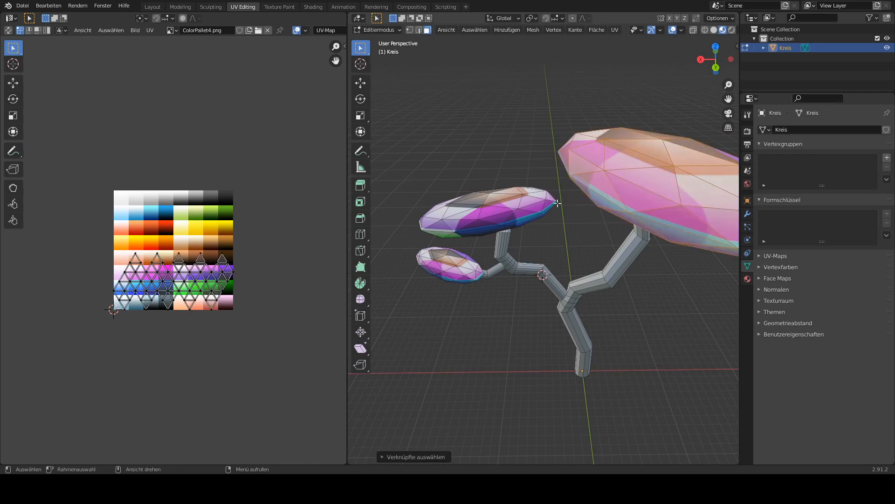
key(l)
key(l)
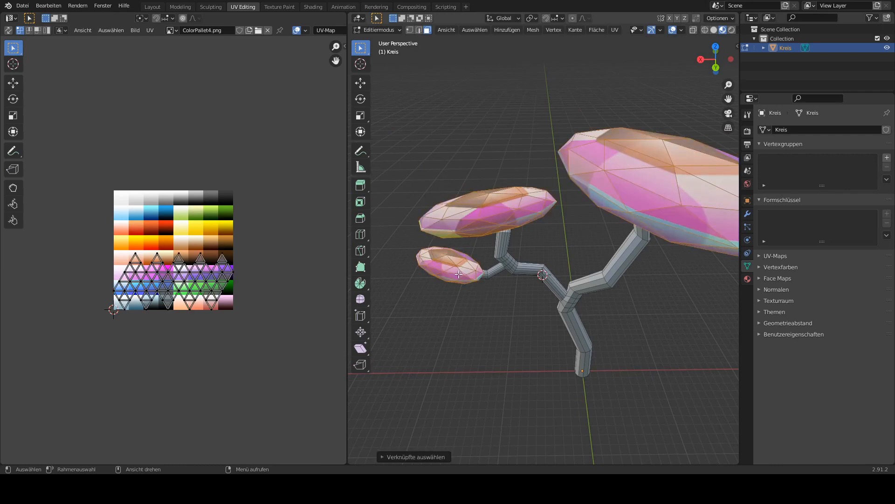
click(714, 65)
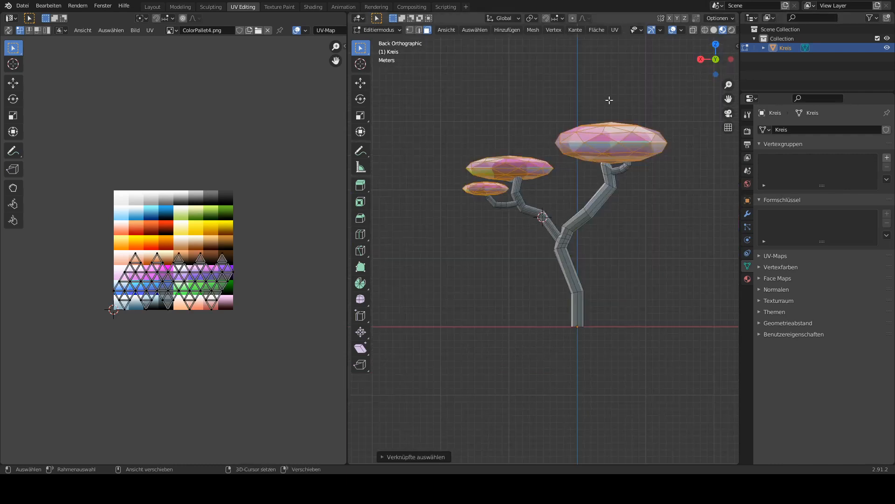
click(619, 33)
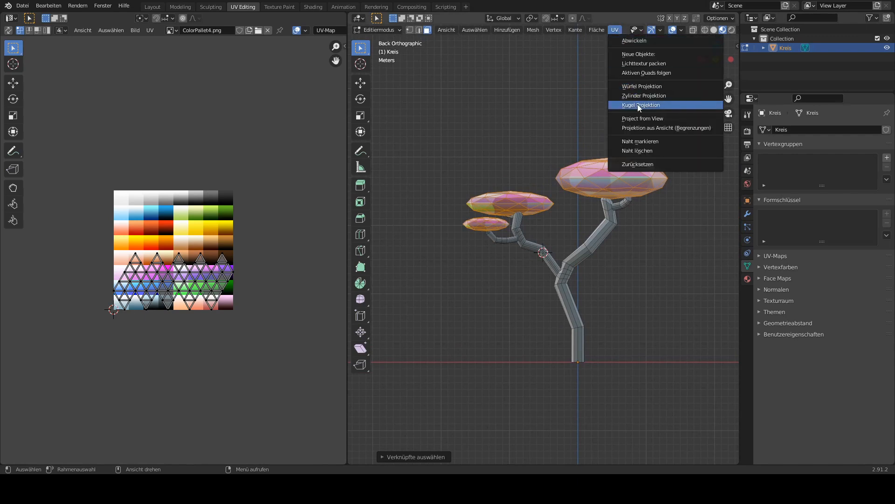
click(641, 120)
- Select all the crowns' UVs and flatten them into a vertical line by scaling to 0 along X
scroll(275, 216, up, 5)
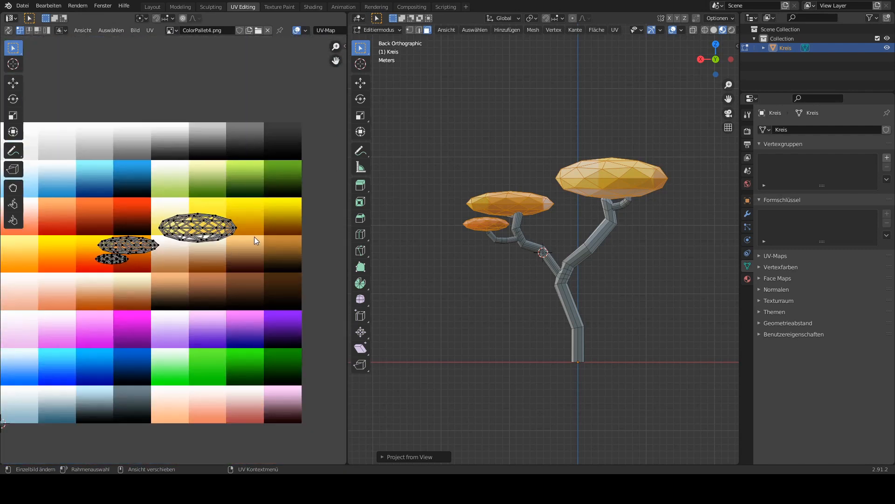
key(a)
key(s)
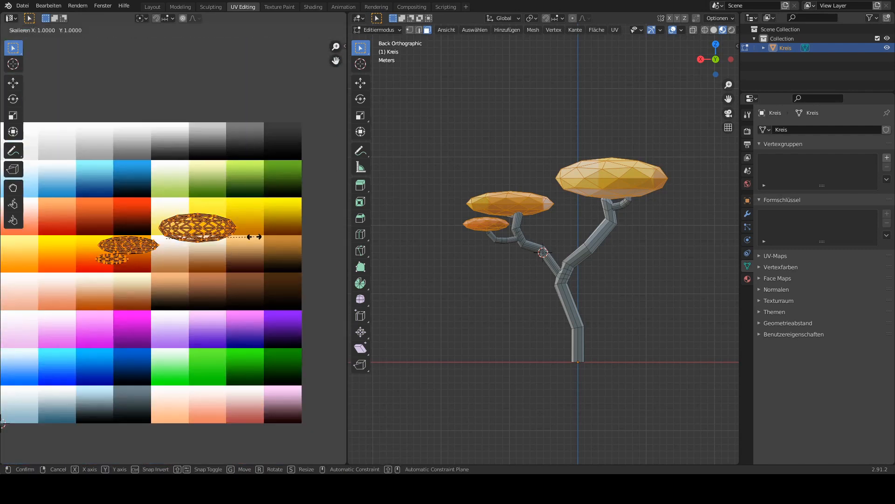
key(x)
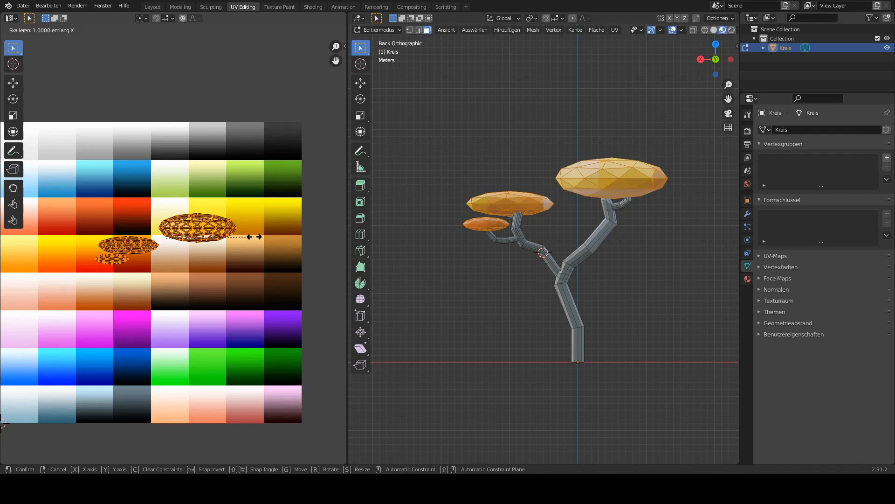
key(0)
key(Return)
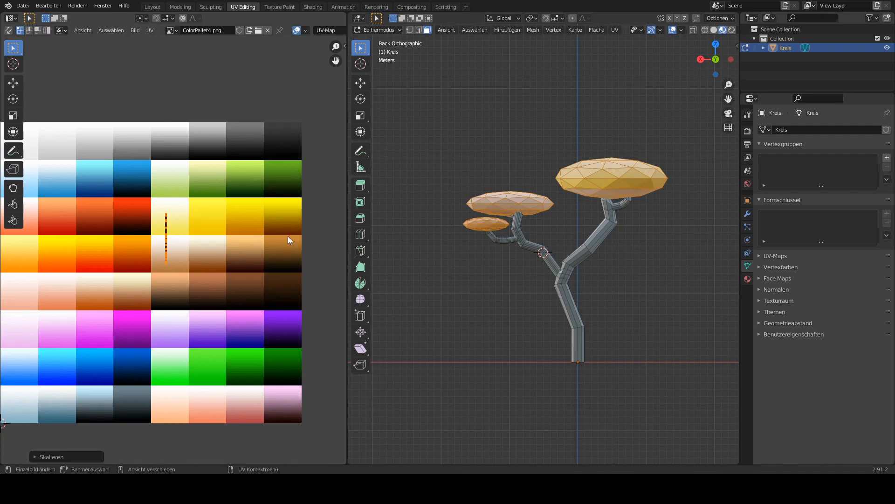
- Shrink the flattened UV line and move it onto the darkest pure green swatch of the palette
middle_drag(278, 249, 274, 235)
key(s)
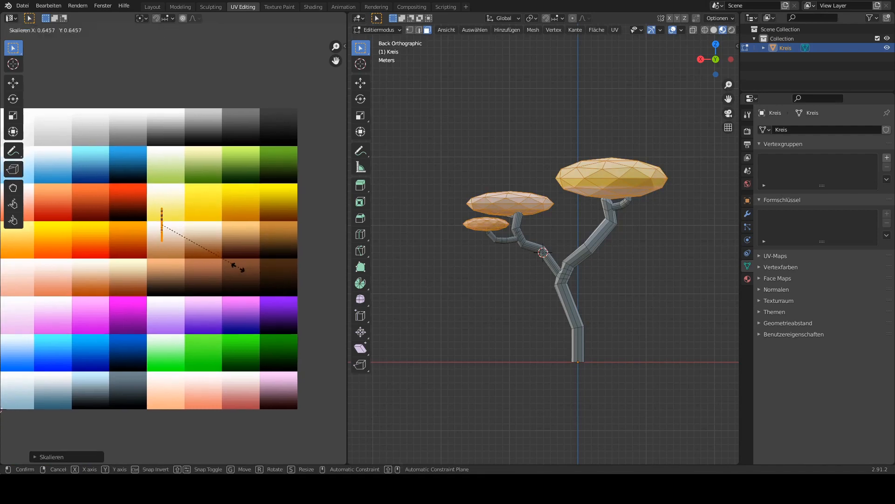
right_click(213, 243)
middle_drag(213, 244, 168, 208)
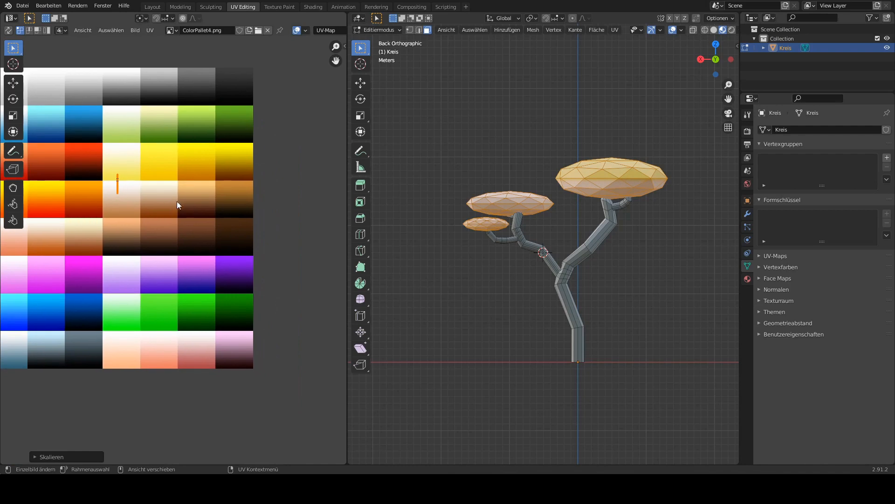
key(g)
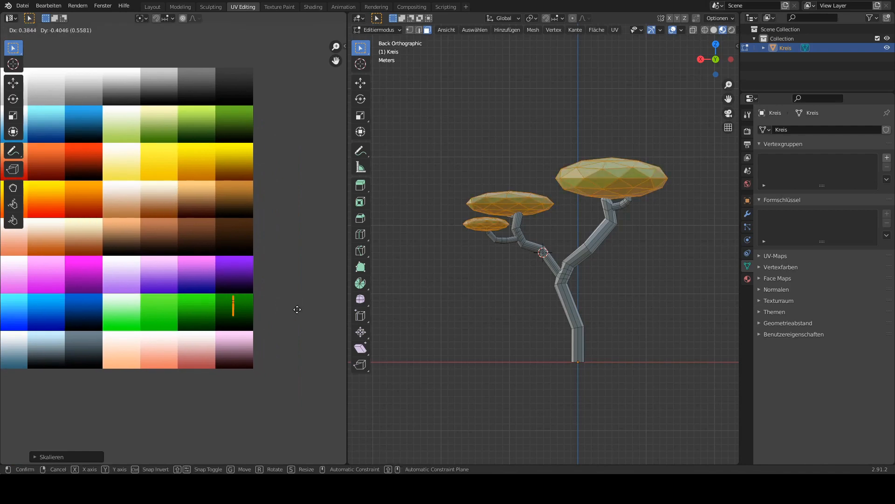
click(296, 310)
- Check the leaf crowns' colouring from several angles, both in and out of Edit Mode
middle_drag(575, 133, 537, 203)
key(Tab)
scroll(558, 167, down, 5)
key(Tab)
scroll(532, 251, up, 7)
middle_drag(530, 266, 541, 197)
scroll(513, 241, down, 5)
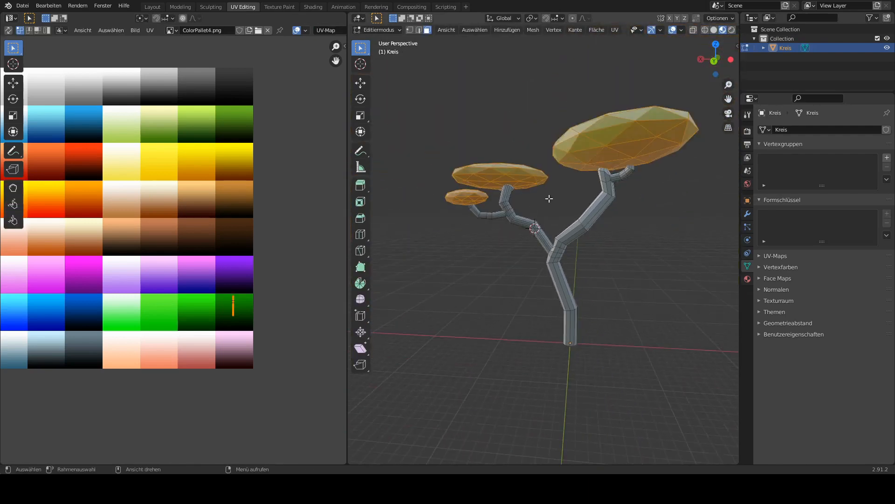
- Select the linked trunk and branch faces and unwrap them with Project from View in back orthographic view
click(547, 198)
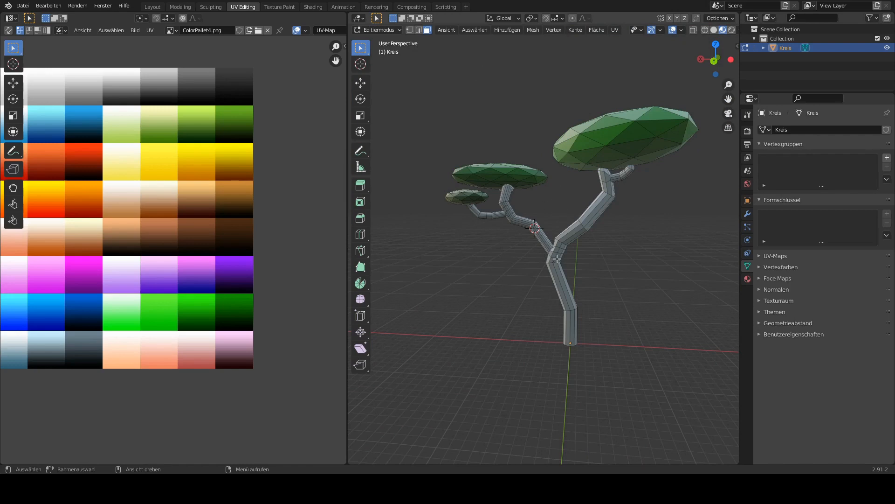
key(l)
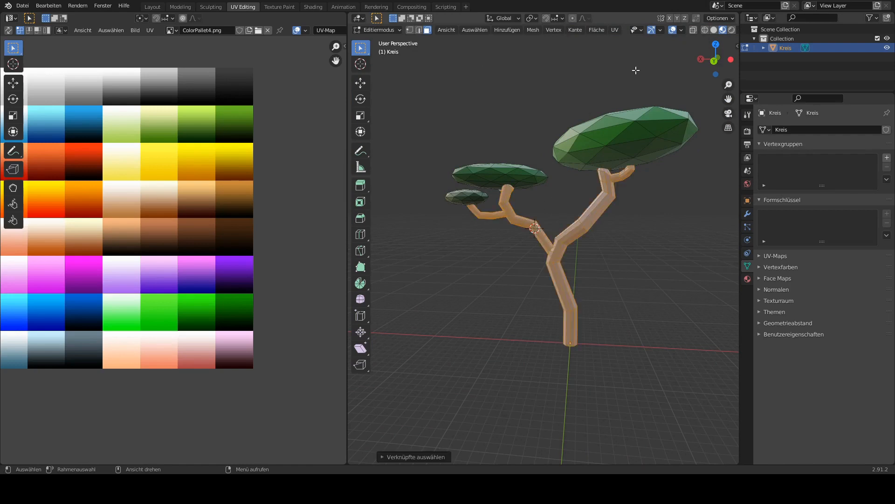
click(716, 61)
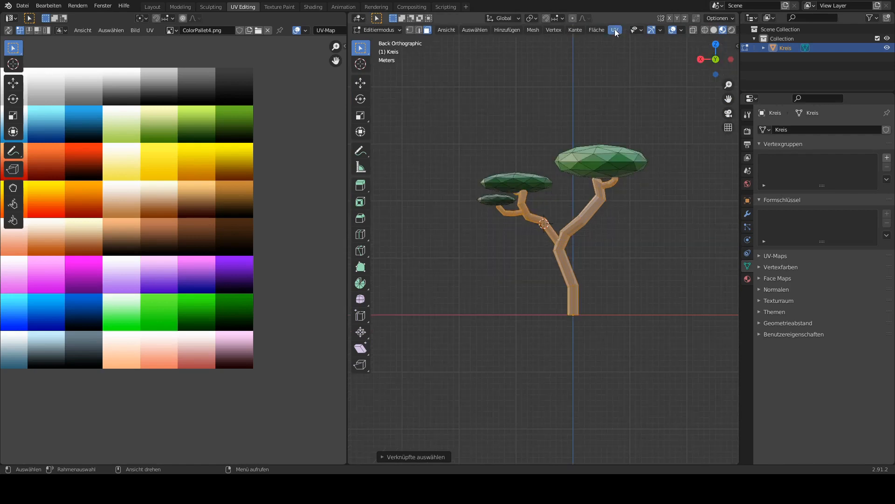
click(615, 29)
click(642, 120)
- Select all the trunk's UVs and flatten them into a vertical line by scaling to 0 along X
scroll(158, 211, down, 3)
scroll(158, 212, up, 5)
middle_drag(140, 212, 168, 237)
key(a)
key(s)
key(x)
key(0)
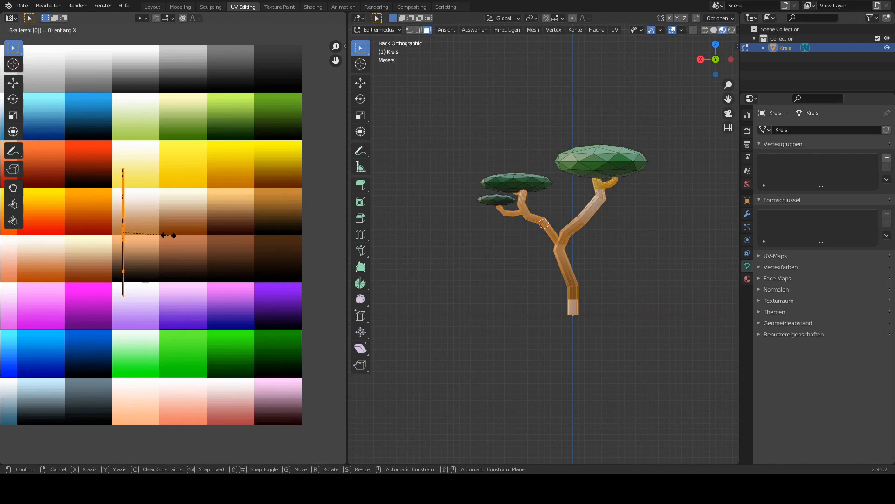
key(Return)
- Shrink the trunk's UV line and move it onto a dark brown swatch of the palette
scroll(150, 296, down, 1)
scroll(148, 293, down, 2)
scroll(195, 294, up, 3)
middle_drag(196, 294, 182, 345)
scroll(183, 339, down, 3)
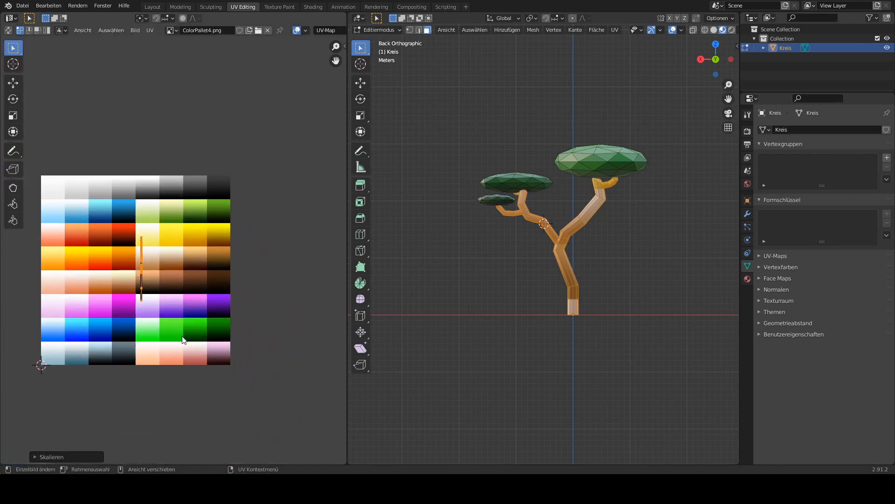
key(s)
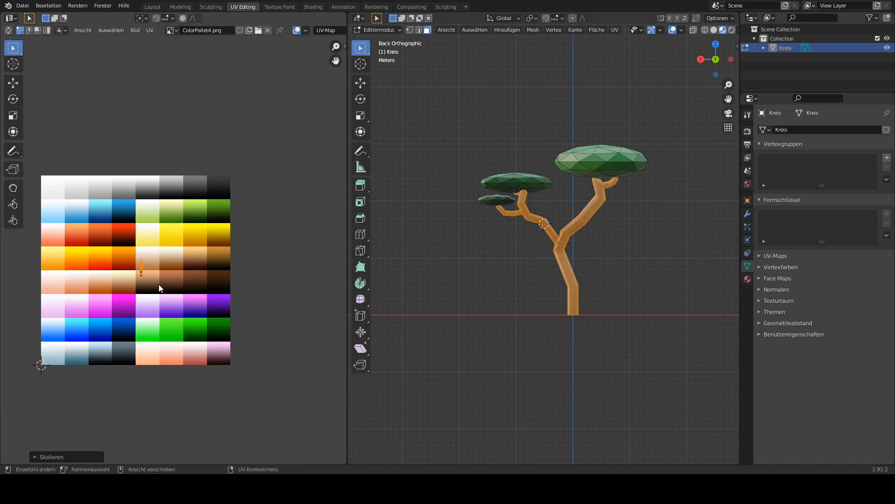
click(164, 293)
middle_drag(166, 292, 155, 277)
key(s)
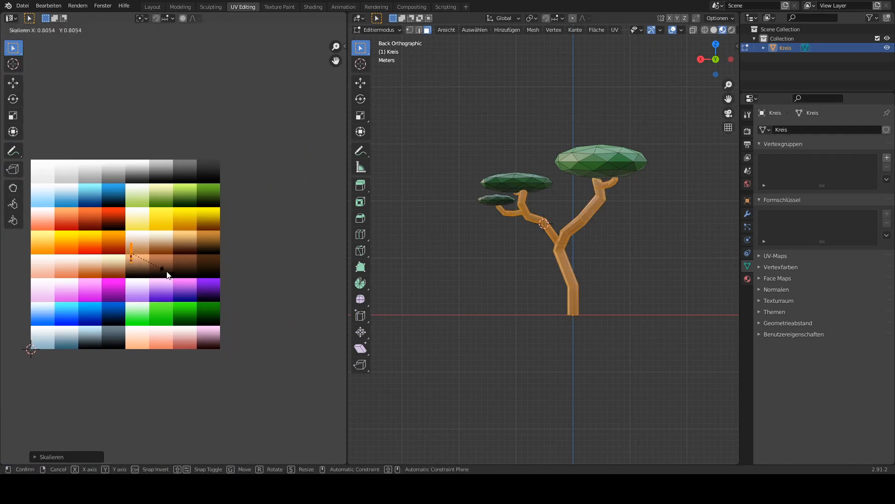
click(163, 272)
scroll(154, 263, up, 2)
key(g)
click(248, 280)
key(s)
click(258, 279)
- Return to Object Mode and switch to the Layout workspace to view the coloured tree
key(Tab)
middle_drag(603, 92, 526, 132)
scroll(583, 145, down, 4)
scroll(526, 132, up, 2)
click(152, 7)
middle_drag(409, 112, 427, 127)
scroll(494, 135, down, 2)
scroll(450, 119, up, 3)
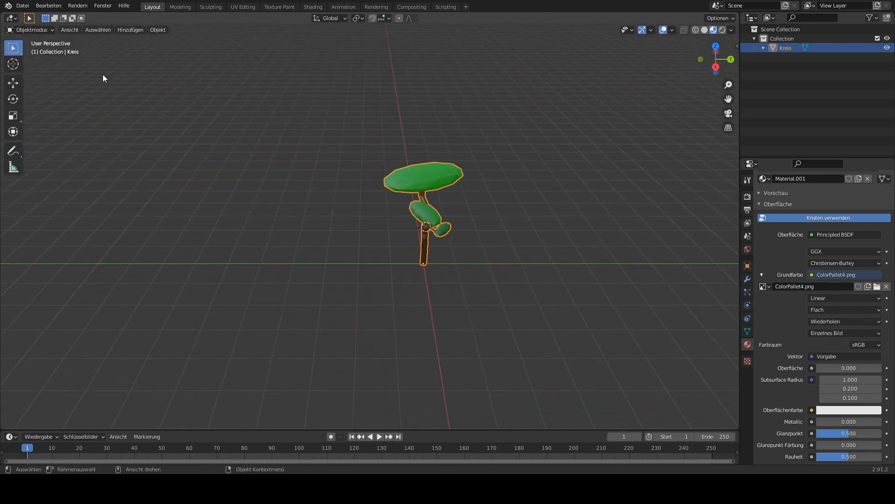
- Move the finished tree away from the origin along the negative Y axis with the Move tool and deselect it
click(11, 84)
middle_drag(421, 264, 432, 241)
drag(503, 240, 378, 245)
middle_drag(378, 245, 379, 343)
scroll(359, 239, up, 4)
scroll(376, 317, down, 3)
click(373, 264)
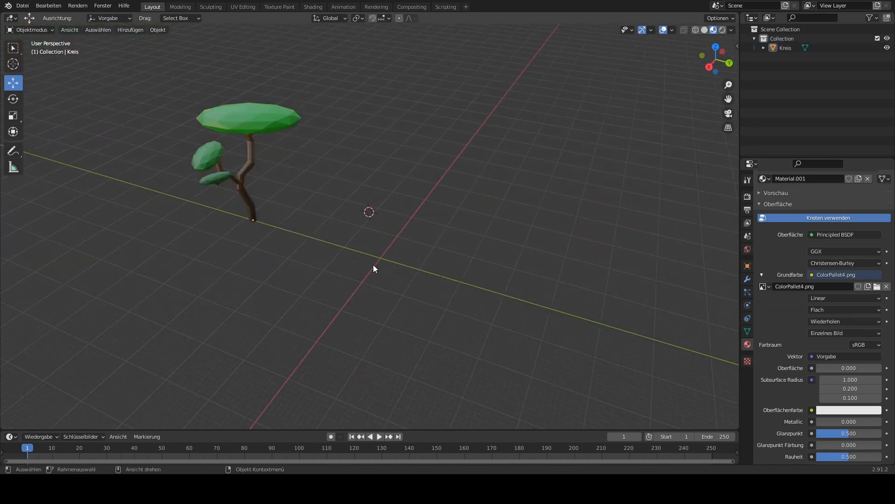
- Add a mesh circle at the 3D cursor for a second tree and enter Edit Mode
scroll(374, 264, up, 2)
shift+middle_drag(369, 256, 358, 197)
key(shift+a)
mouse_move(352, 204)
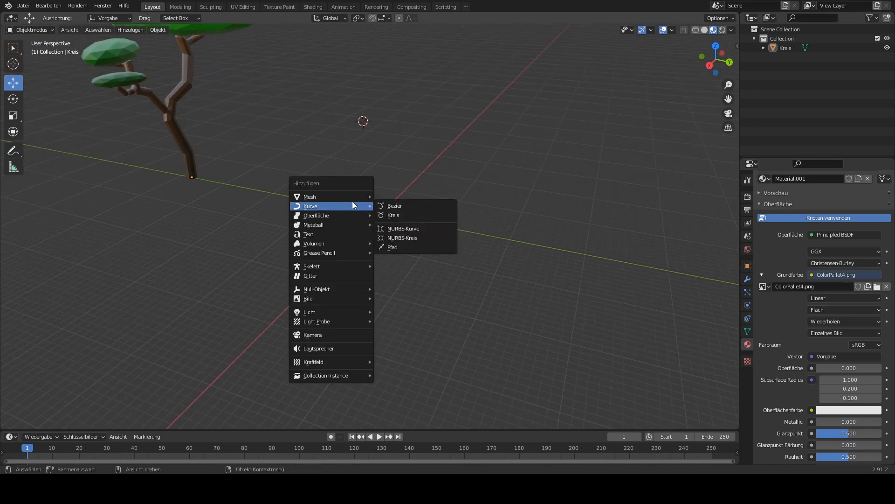
click(389, 219)
middle_drag(388, 220, 329, 230)
scroll(329, 230, up, 2)
key(Tab)
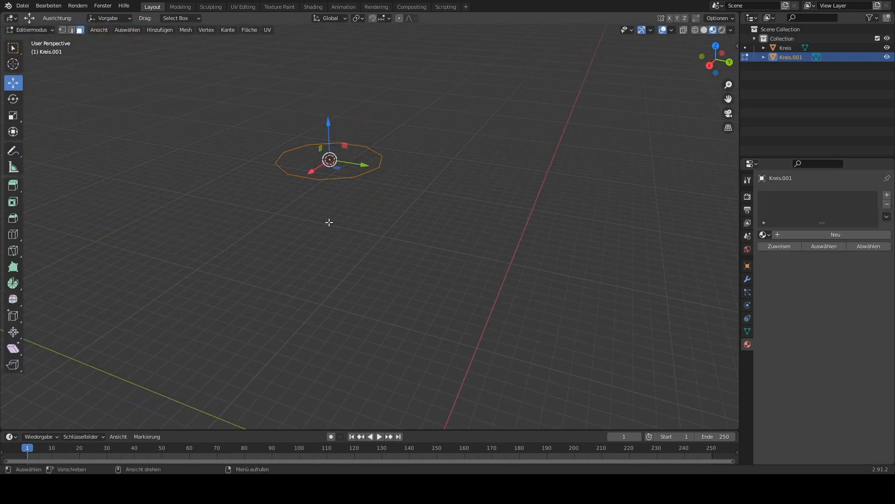
- Extrude the circle upward about 6.11 m to form the second tree's trunk
scroll(329, 224, down, 2)
scroll(388, 240, up, 5)
shift+middle_drag(354, 220, 401, 278)
scroll(502, 239, down, 5)
middle_drag(541, 233, 395, 275)
key(e)
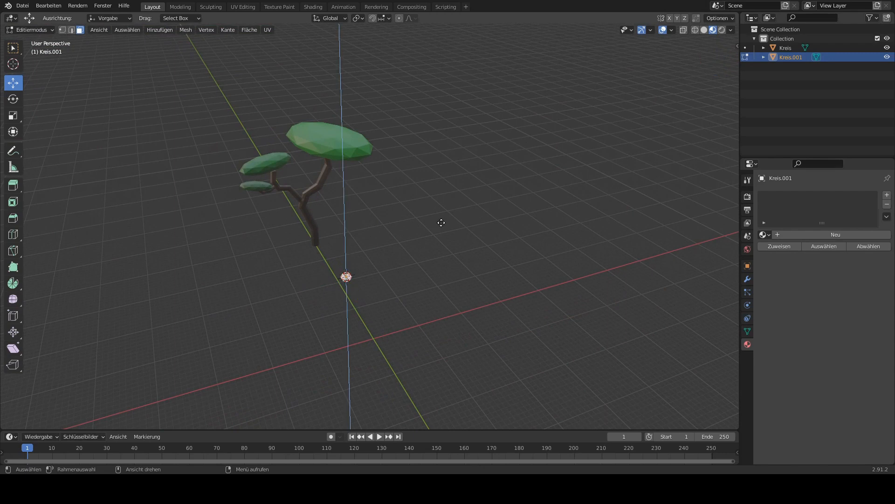
click(441, 197)
scroll(426, 203, up, 4)
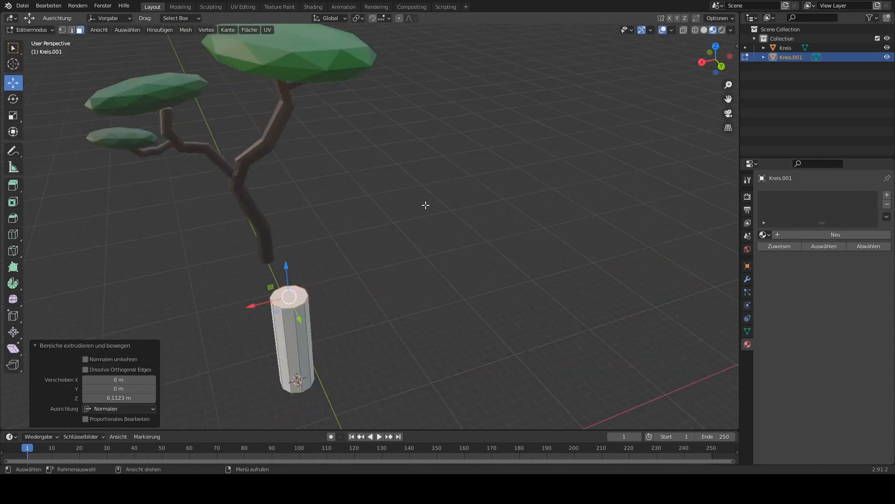
- Extrude the trunk's top face in place and scale it up by about 7.607 for the base of the crown
click(721, 69)
scroll(562, 194, up, 4)
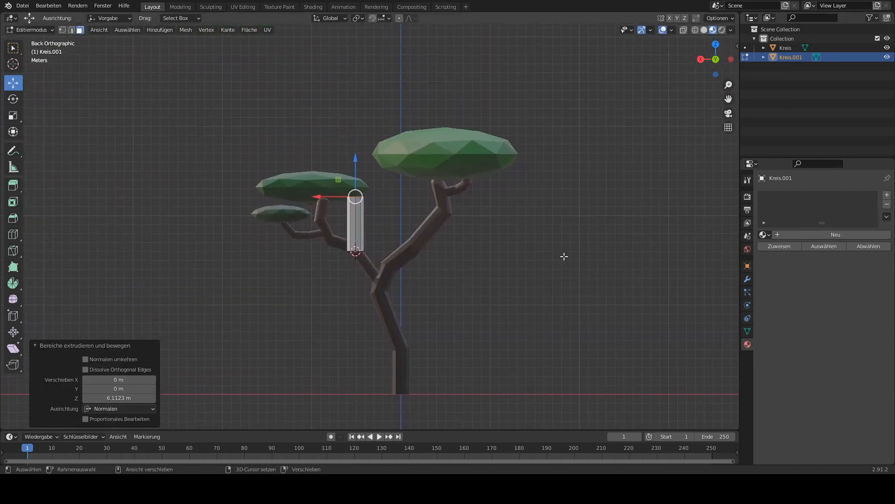
scroll(485, 182, up, 3)
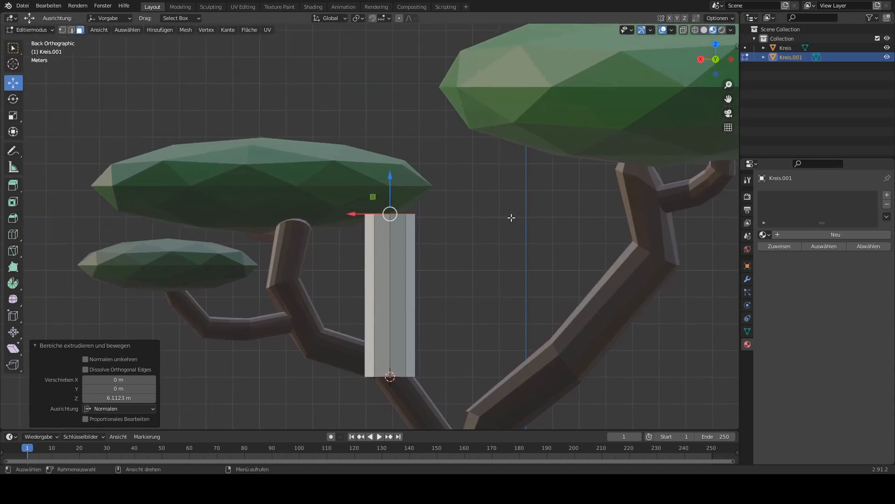
key(e)
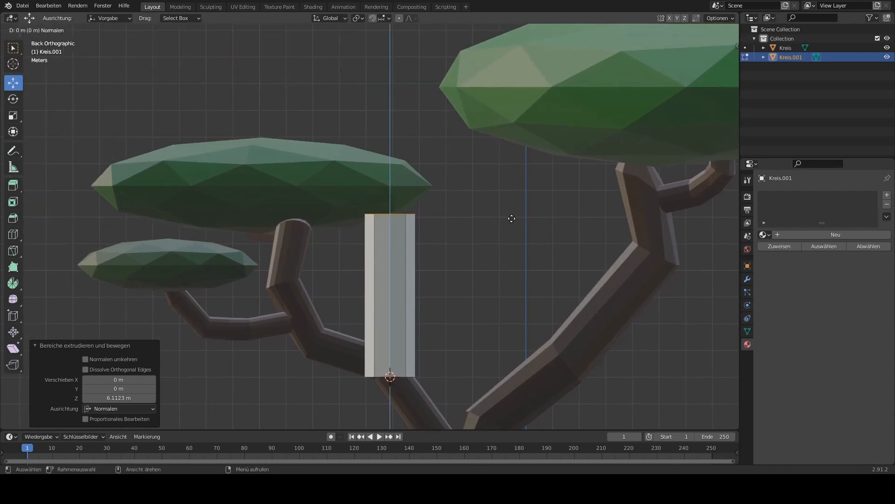
click(512, 218)
scroll(512, 218, down, 5)
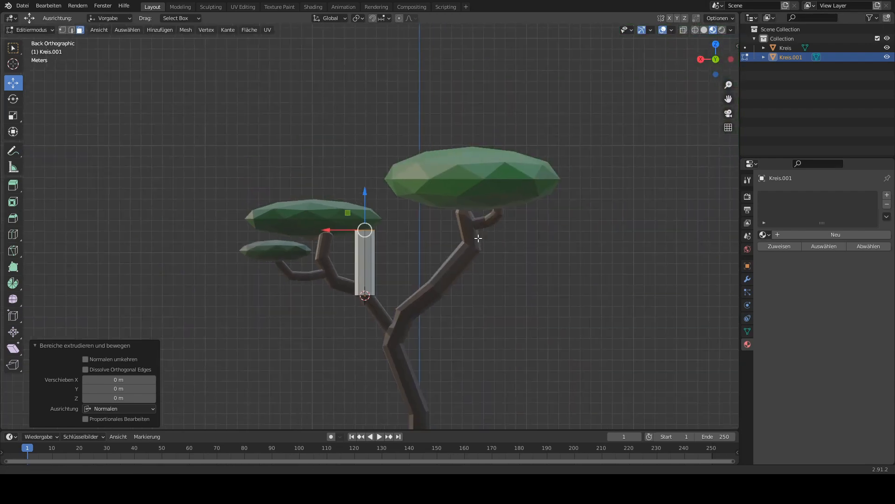
scroll(472, 248, down, 3)
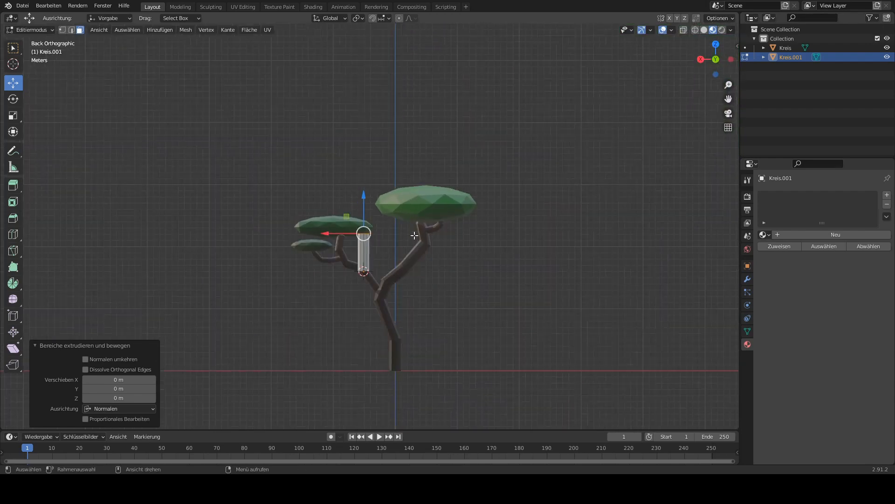
key(s)
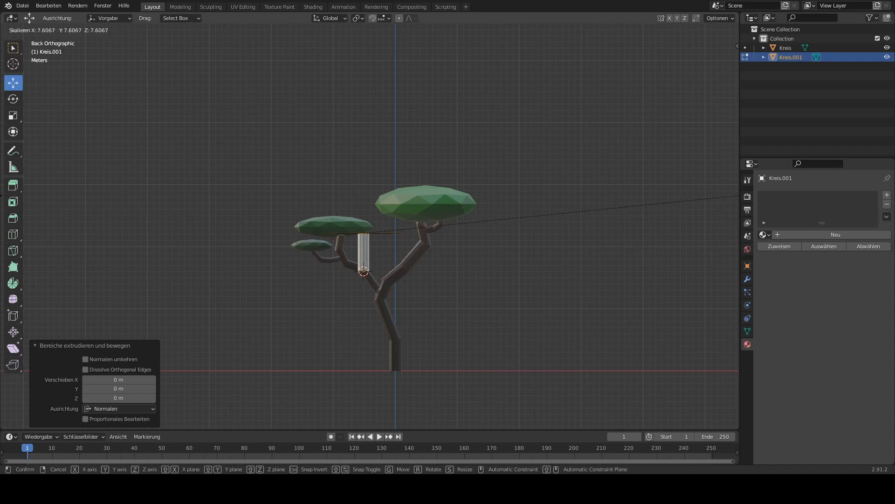
click(827, 192)
- Extrude the widened top face upward about 9.11 m as the first crown tier
middle_drag(458, 229, 490, 272)
key(e)
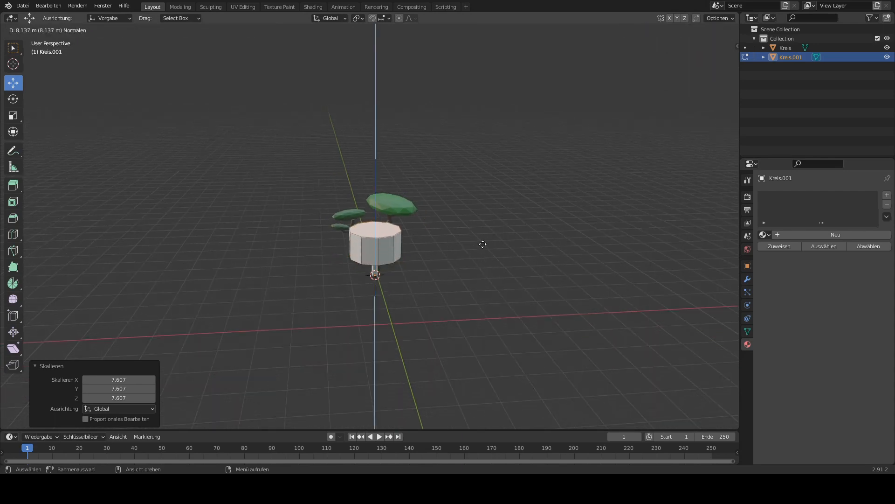
click(473, 239)
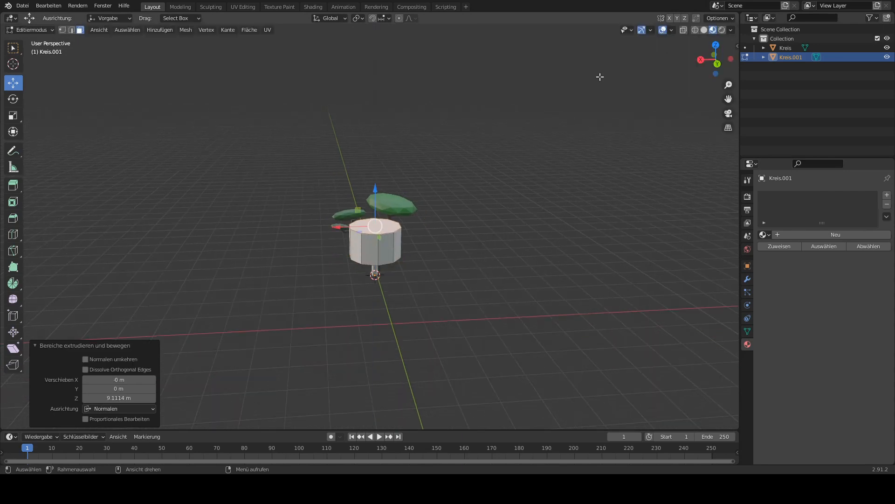
click(718, 63)
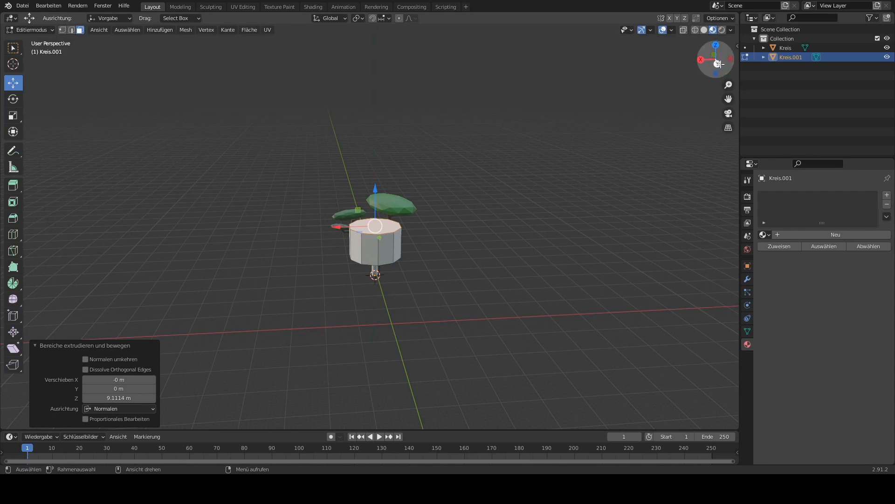
scroll(458, 193, up, 6)
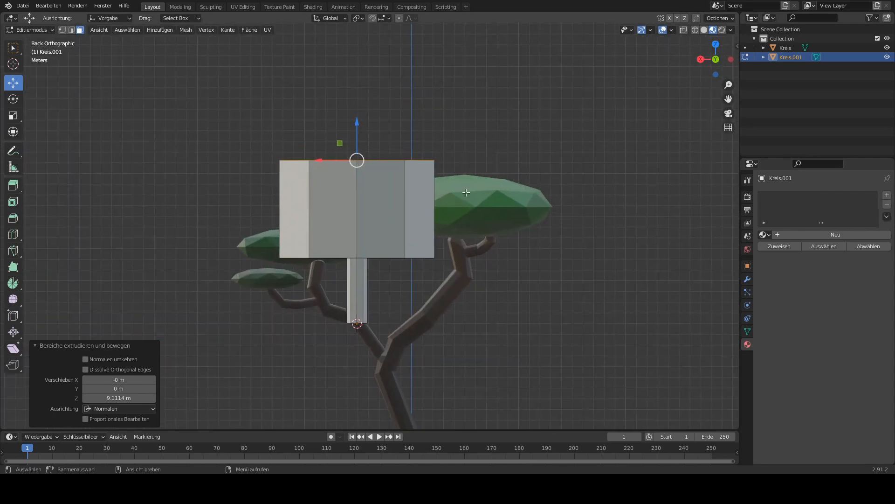
- Try to taper the first crown tier by scaling its top face to 0.1
text(s0.1)
key(Return)
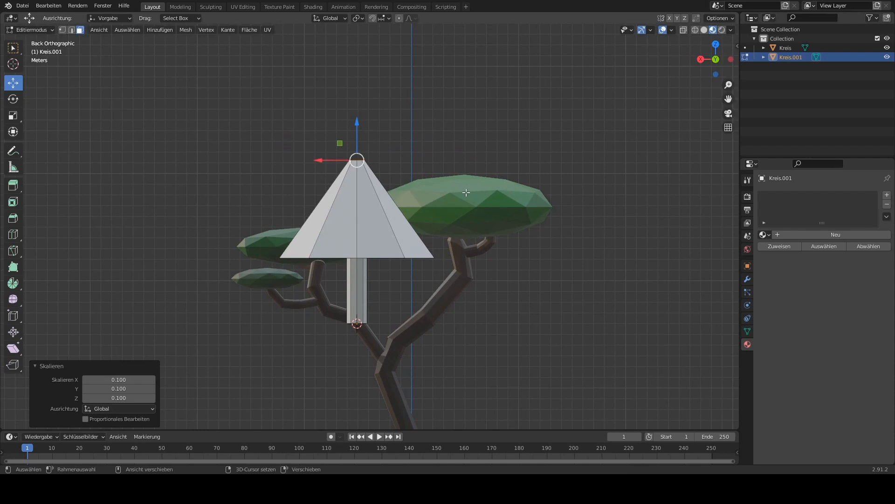
shift+middle_drag(413, 180, 424, 197)
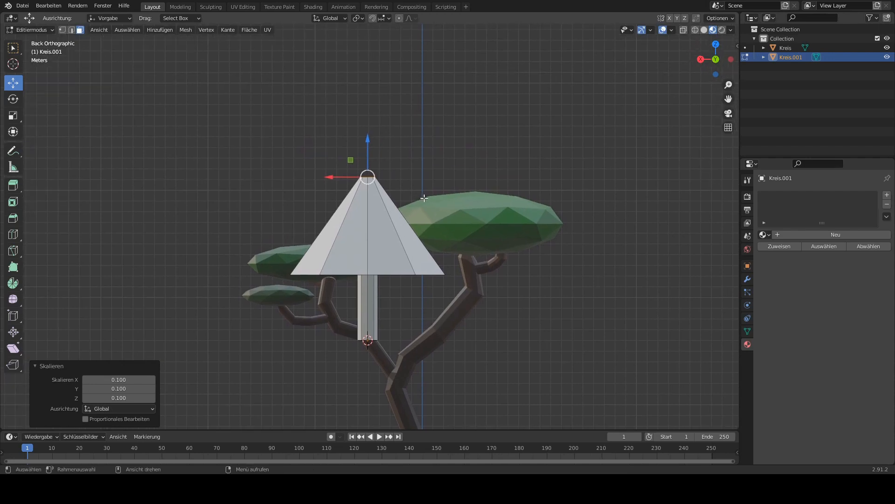
key(ctrl+z)
- Scale the first tier's top face to 0.3 and lower it about 1.96 m along Z
text(s)
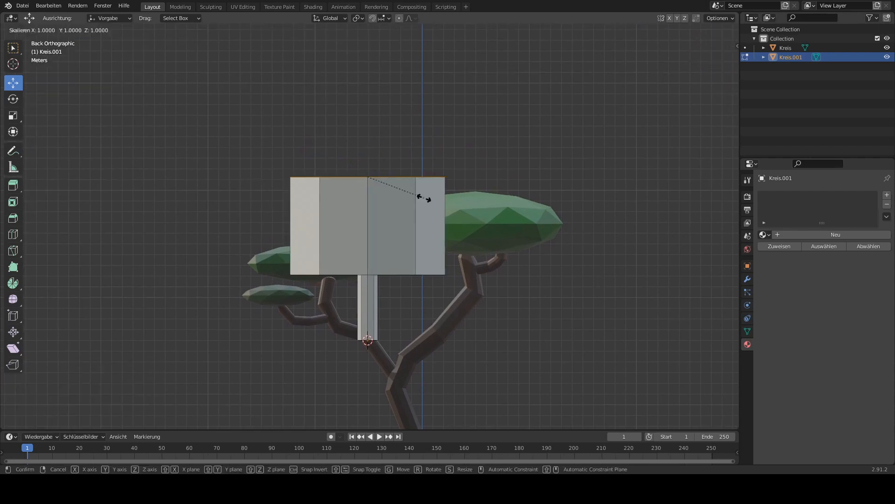
text(0.)
text(3)
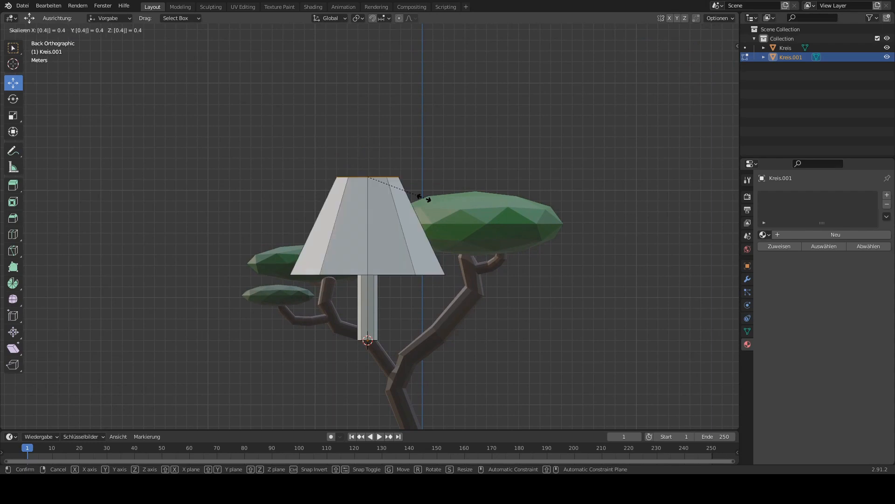
key(Return)
shift+middle_drag(362, 137, 365, 165)
drag(369, 168, 369, 189)
shift+middle_drag(400, 195, 396, 213)
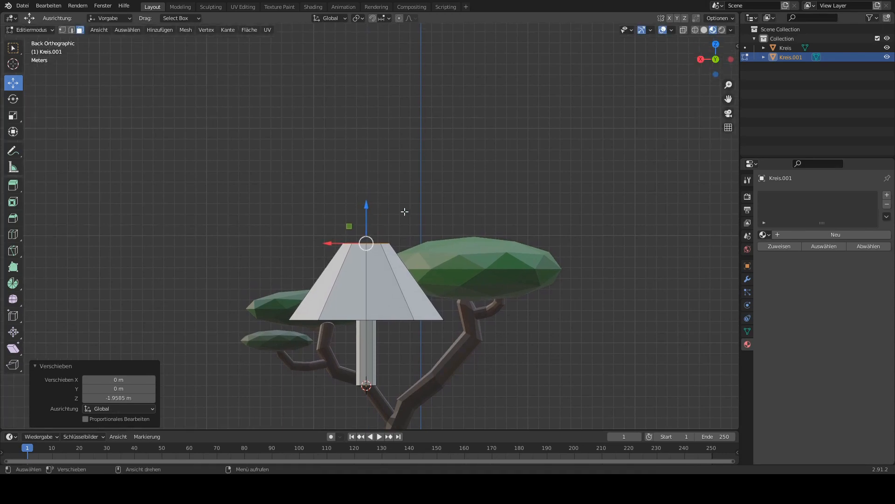
- Extrude the first tier's top face in place and scale it up by about 2.714
key(e)
key(Escape)
key(s)
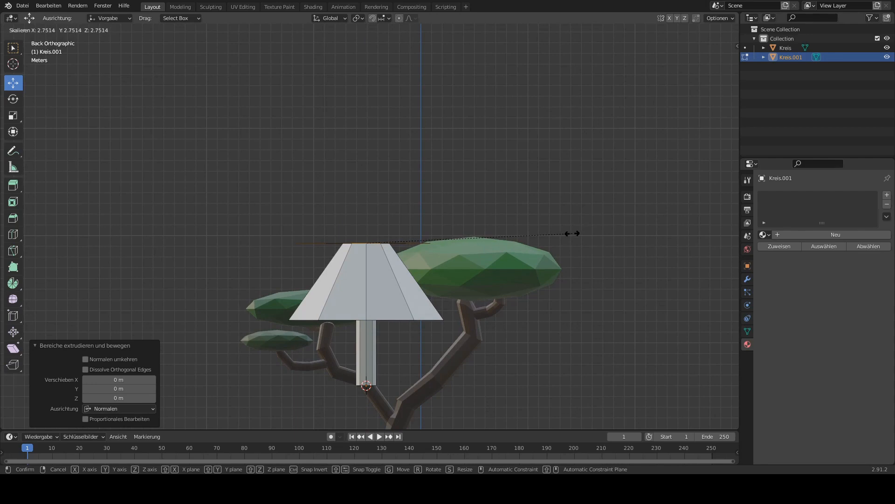
click(570, 235)
shift+middle_drag(410, 186, 422, 219)
- Extrude the second crown tier upward about 5 m and scale its top face to 0.3
key(e)
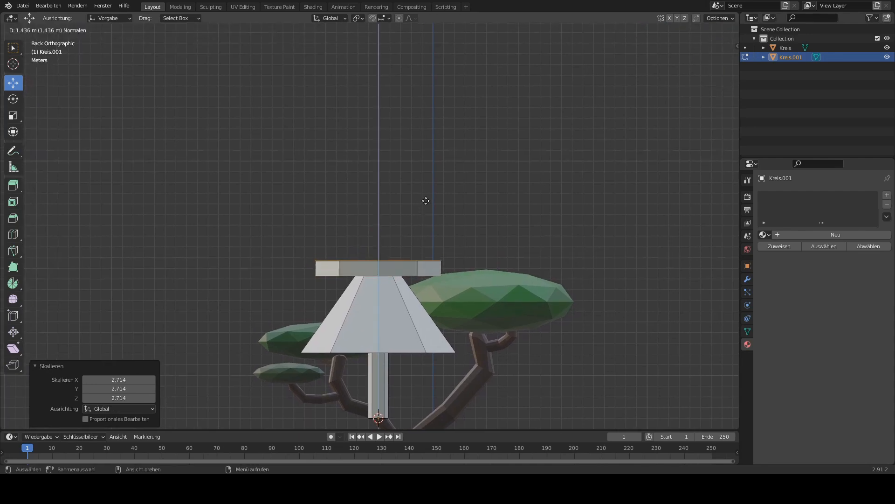
click(438, 164)
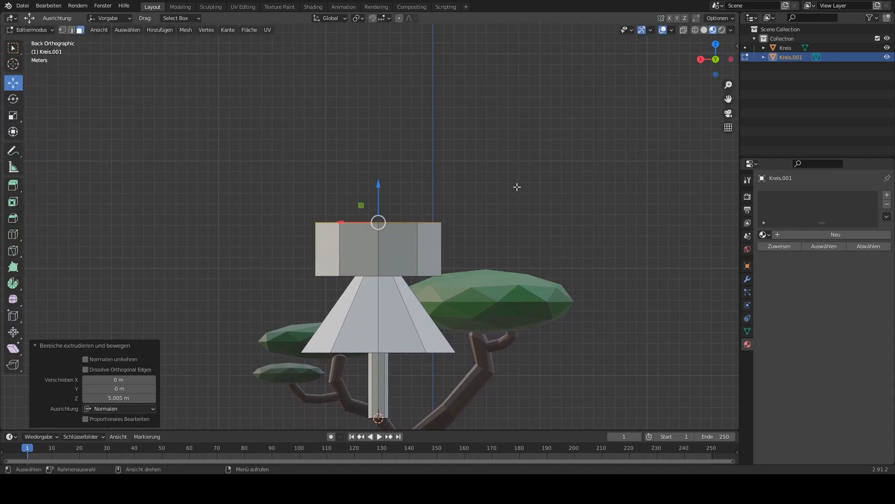
key(s)
text(0.)
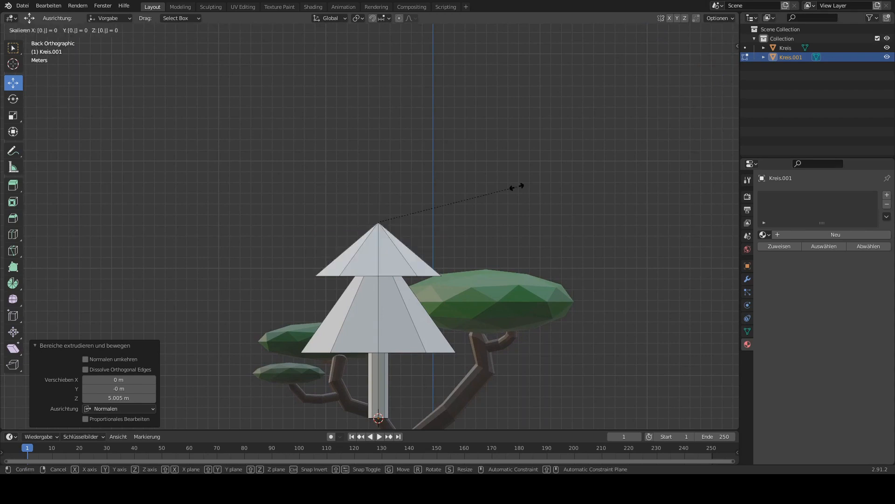
text(3)
key(Return)
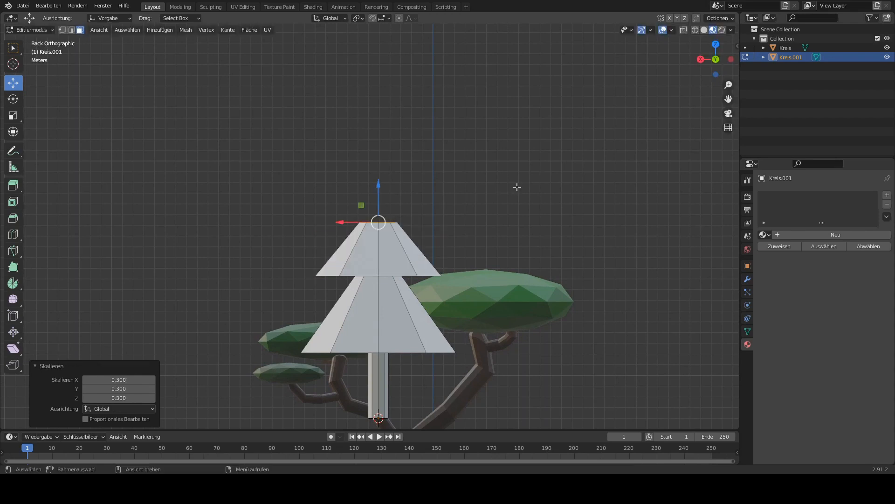
- Extrude the second tier's top face in place and scale it up by about 2.195
shift+middle_drag(479, 254, 486, 280)
key(e)
right_click(486, 280)
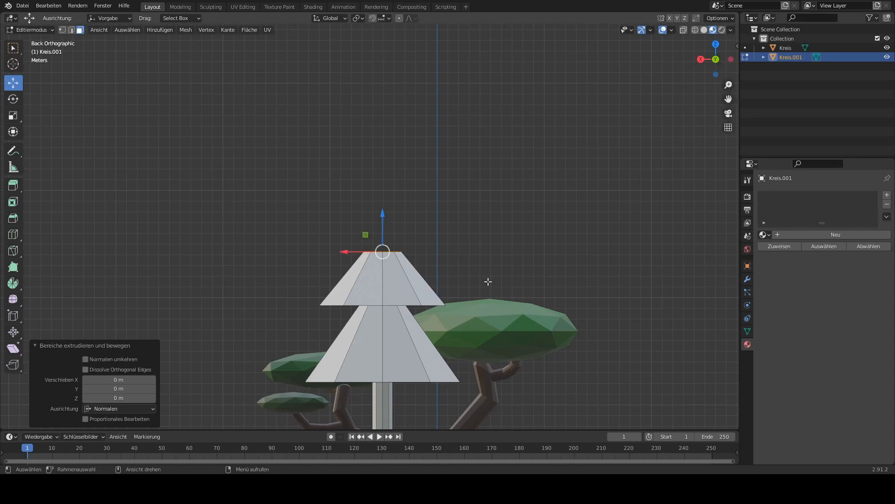
key(s)
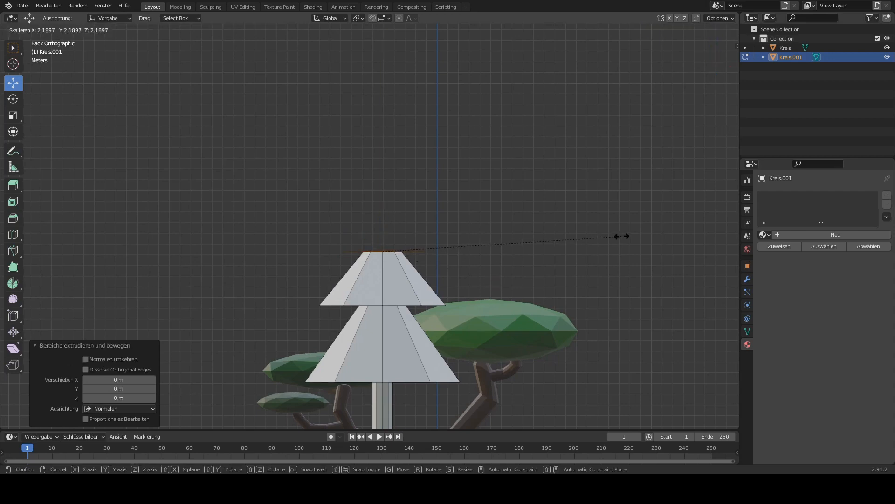
click(623, 236)
- Extrude the third crown tier upward about 3.8 m and scale its top face to 0.3
shift+middle_drag(512, 234, 524, 294)
key(e)
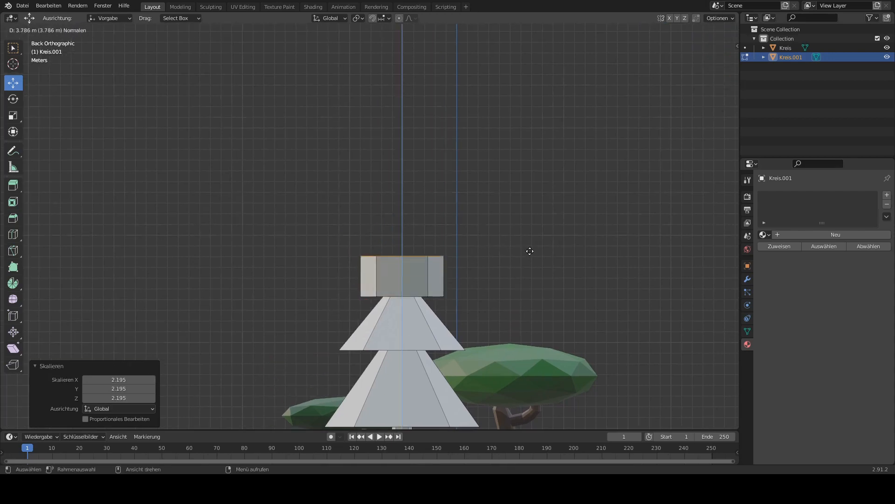
click(529, 251)
text(s0.3)
key(Return)
scroll(446, 235, up, 2)
shift+middle_drag(446, 235, 453, 214)
key(e)
click(471, 255)
key(ctrl+z)
- Extrude the third tier's top face in place and scale it up by about 2.273
key(e)
right_click(482, 255)
key(s)
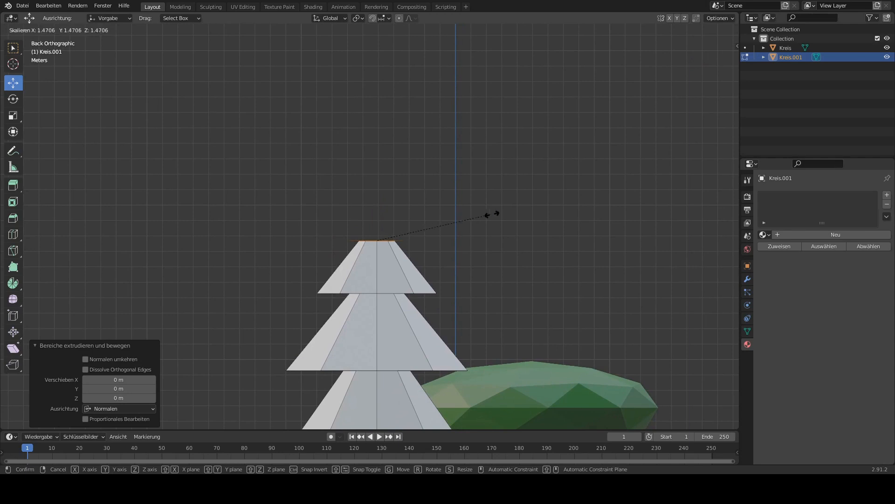
click(549, 210)
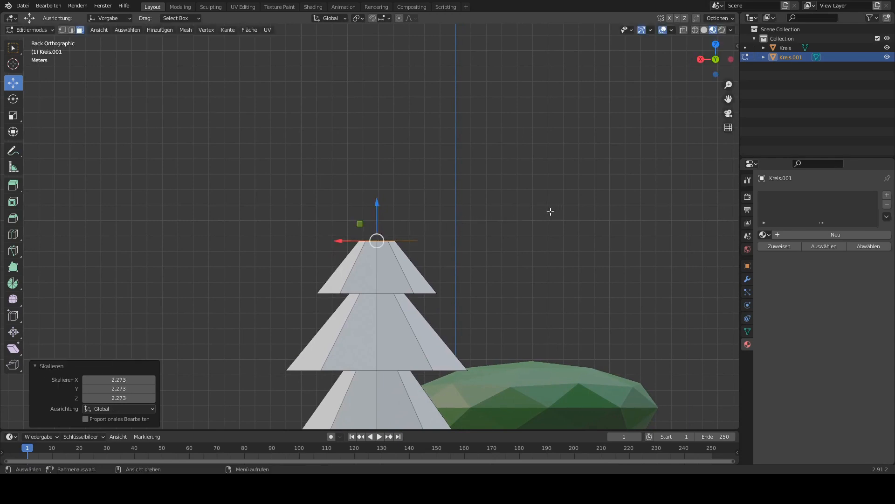
- Extrude the topmost crown tier upward about 2.72 m and scale its top face to 0 to form the tip
shift+middle_drag(455, 188, 460, 200)
key(e)
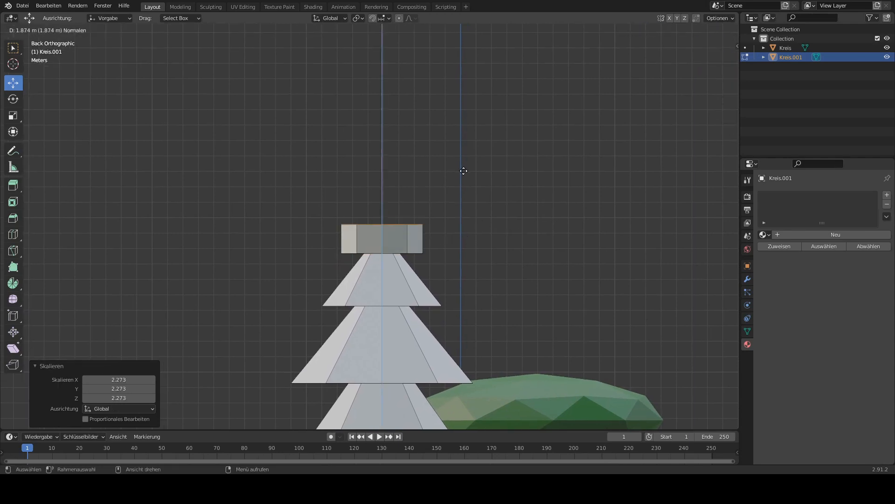
click(470, 159)
key(s)
key(0)
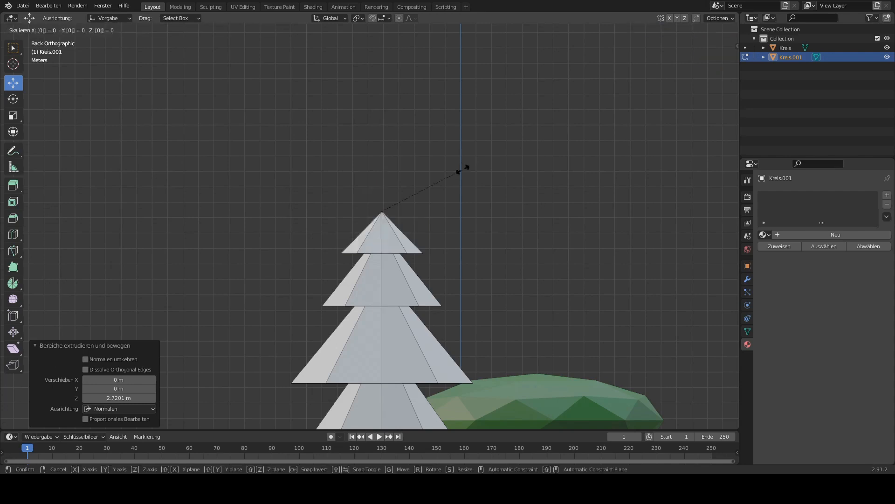
key(Return)
- Leave Edit Mode and lower the conifer along Z to the ground plane
scroll(463, 170, down, 5)
middle_drag(463, 169, 508, 210)
key(Tab)
middle_drag(490, 261, 439, 209)
scroll(416, 244, up, 4)
scroll(452, 178, up, 4)
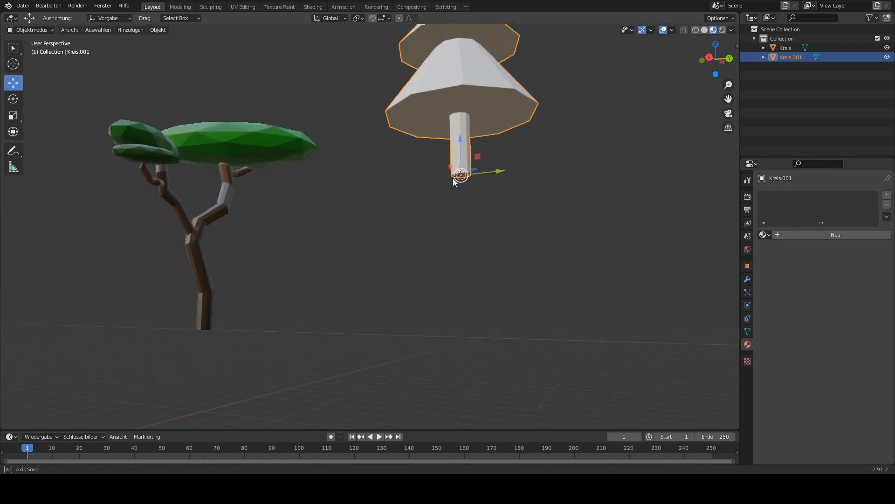
drag(480, 164, 480, 337)
- Line the conifer up with the bent tree along X and move it -23.94 m along Y to stand beside it
middle_drag(479, 337, 434, 265)
drag(360, 320, 402, 312)
middle_drag(402, 311, 505, 291)
drag(509, 235, 344, 242)
shift+middle_drag(344, 243, 468, 294)
scroll(432, 240, up, 4)
scroll(428, 279, down, 2)
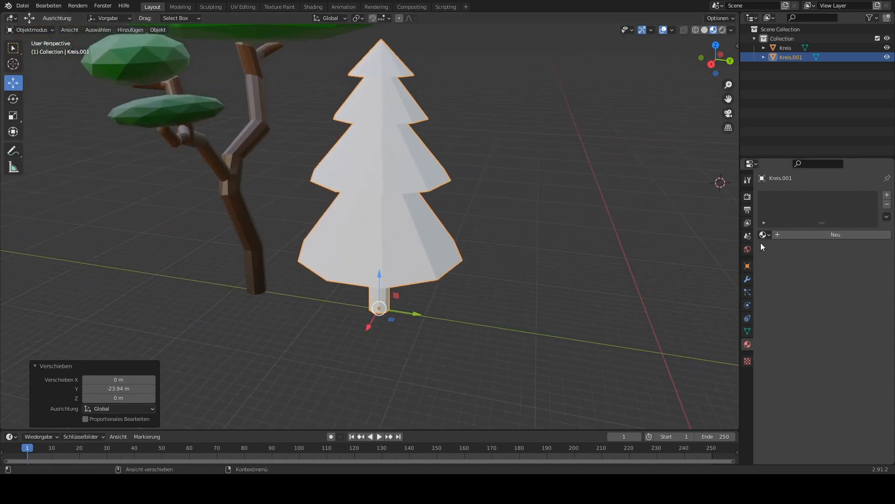
scroll(557, 214, down, 1)
scroll(508, 225, down, 3)
scroll(485, 235, up, 2)
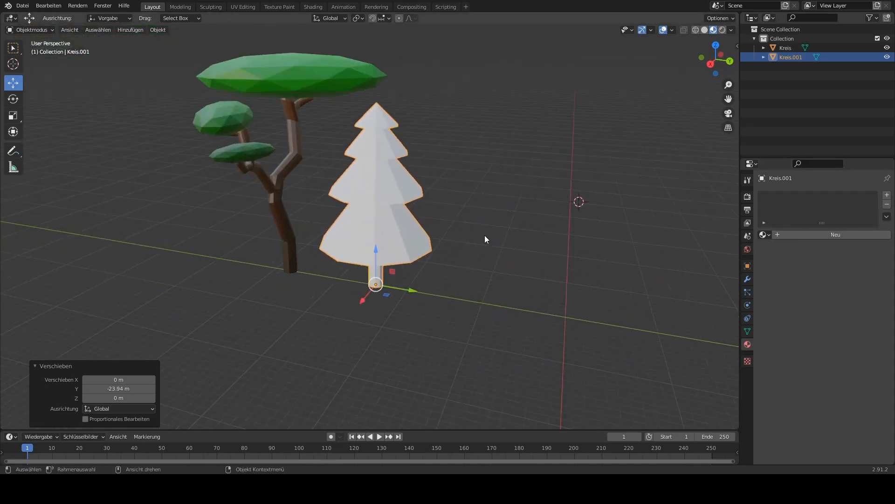
scroll(490, 219, down, 3)
scroll(484, 197, up, 2)
scroll(499, 206, down, 4)
scroll(499, 207, up, 7)
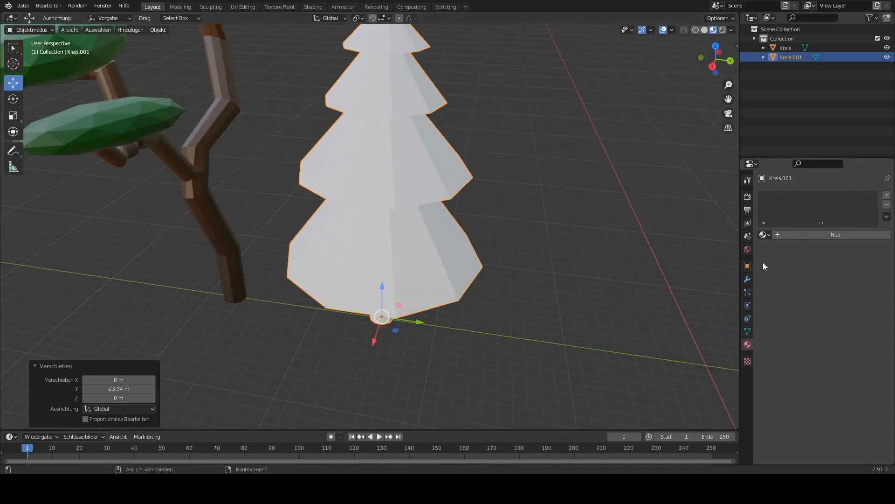
- Assign the existing palette material Material.001 to the conifer and keep the conifer selected
click(765, 235)
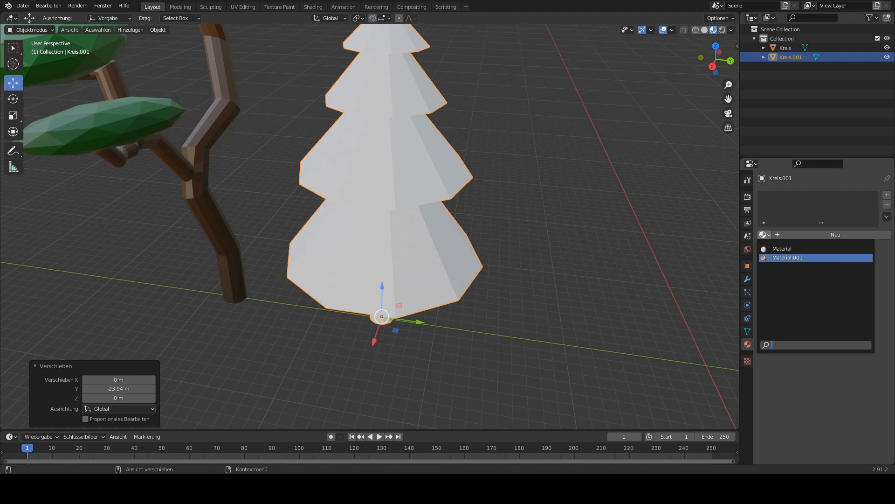
click(765, 257)
scroll(551, 220, down, 5)
middle_drag(551, 198, 385, 192)
click(371, 195)
click(452, 189)
middle_drag(466, 189, 416, 207)
scroll(416, 207, up, 6)
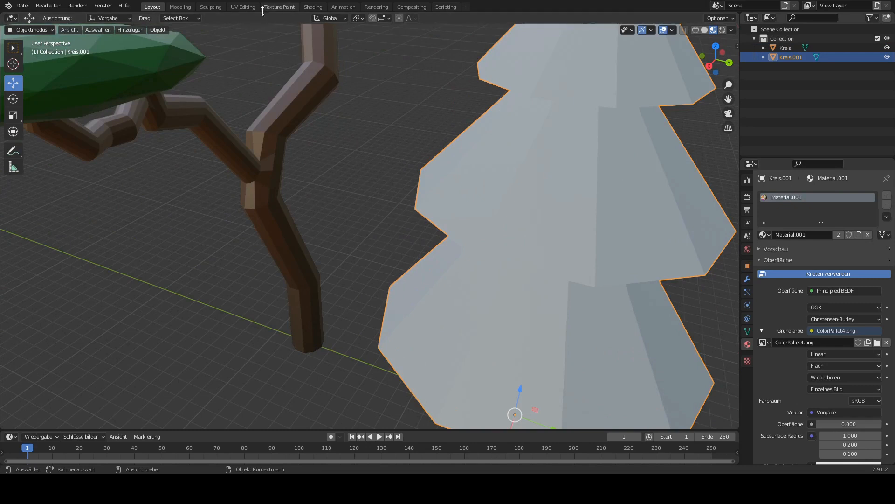
- Switch to the UV Editing workspace and select the conifer trunk's side faces and bottom face
click(242, 7)
scroll(524, 255, up, 5)
mouse_move(541, 251)
middle_down()
mouse_move(525, 255)
mouse_move(531, 250)
middle_up()
key(a)
shift+middle_drag(502, 315, 584, 309)
scroll(578, 302, up, 4)
click(597, 402)
shift+middle_drag(518, 357, 529, 258)
alt+click(530, 270)
middle_drag(528, 329, 512, 247)
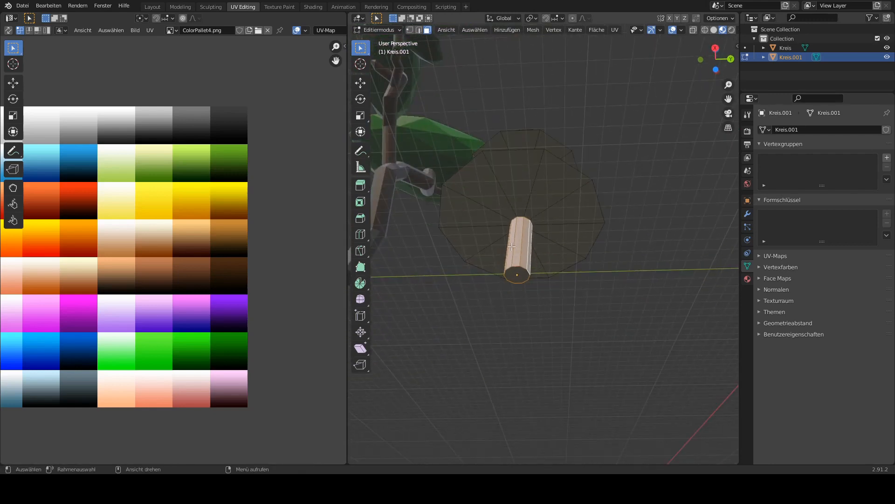
shift+click(511, 275)
middle_drag(527, 214, 529, 293)
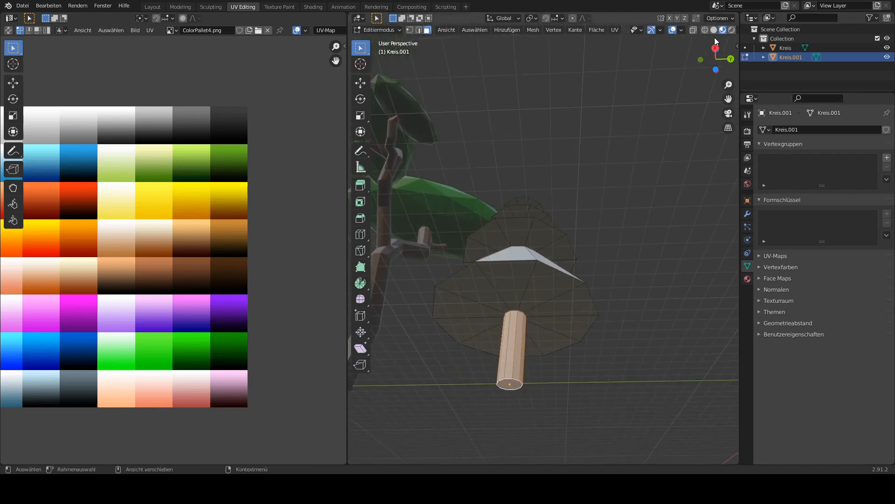
- Unwrap the trunk with Project from View in the right orthographic view and scale its UVs to 0 along X
click(716, 49)
click(615, 30)
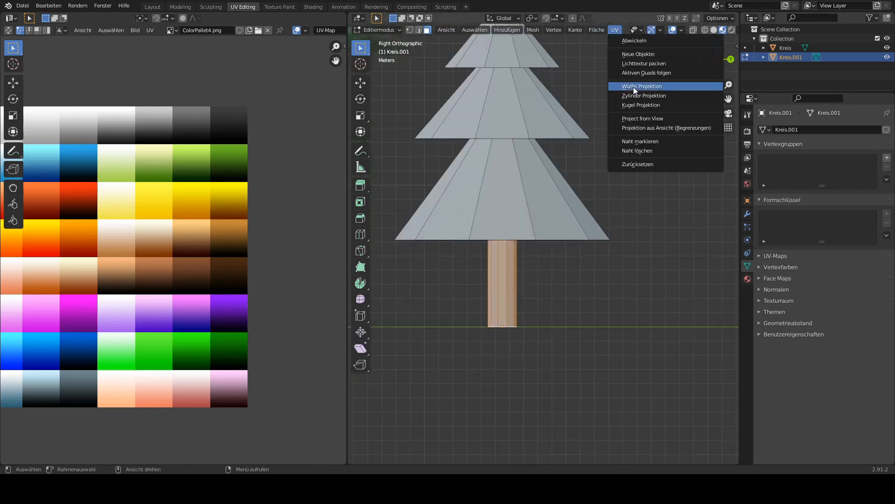
click(643, 119)
scroll(289, 285, down, 3)
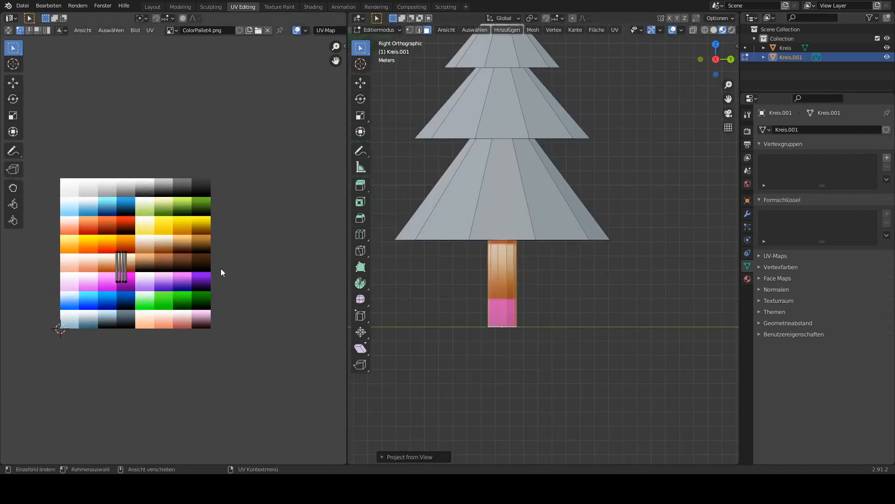
key(s)
key(x)
key(0)
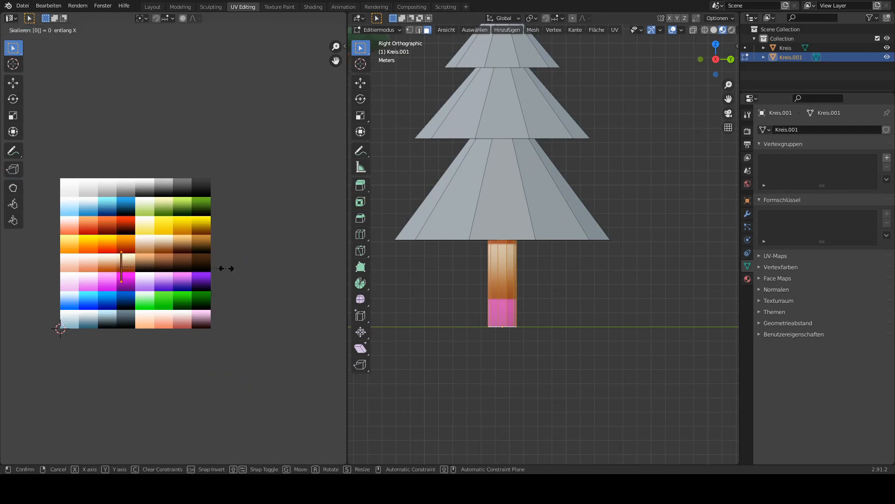
key(Return)
- Shrink the trunk's UV line, place it on the darkest brown palette swatch and check the trunk in Object Mode
scroll(225, 273, up, 3)
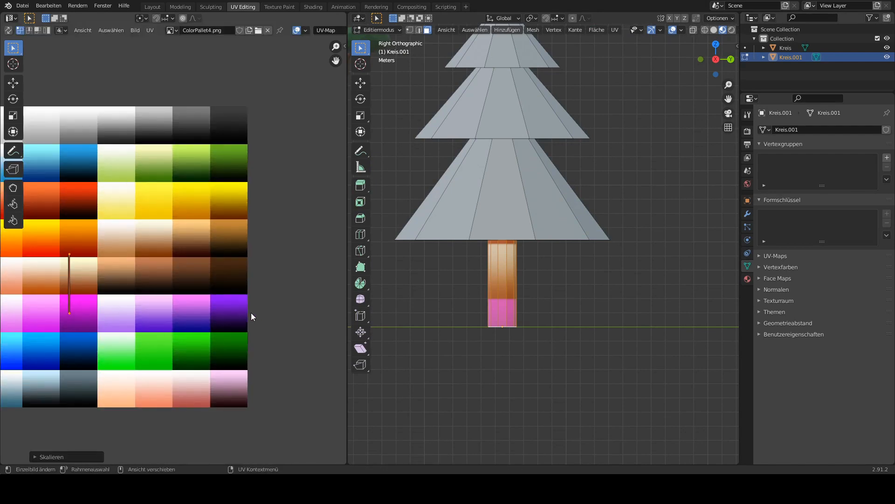
key(s)
click(136, 298)
key(g)
click(264, 294)
middle_drag(496, 254, 533, 274)
key(Tab)
middle_drag(498, 210, 534, 205)
- Invert the face selection to the crown tiers and unwrap them with Project from View in the right orthographic view
key(Tab)
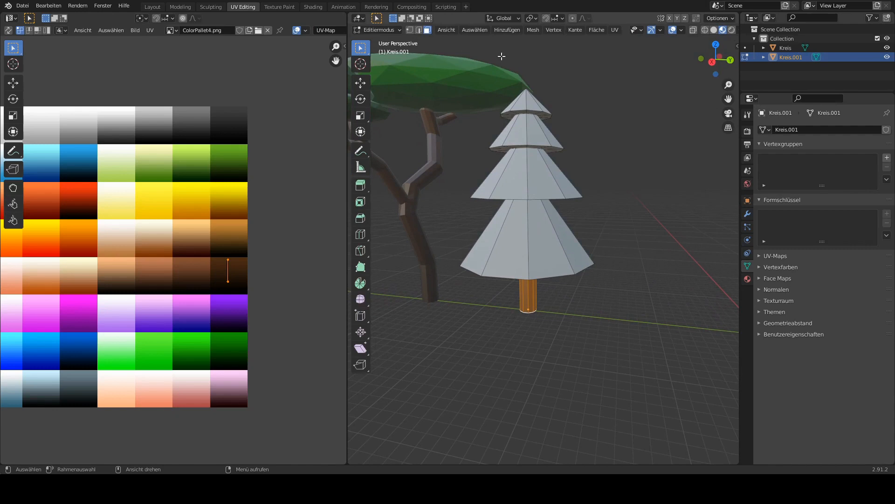
click(475, 30)
click(482, 57)
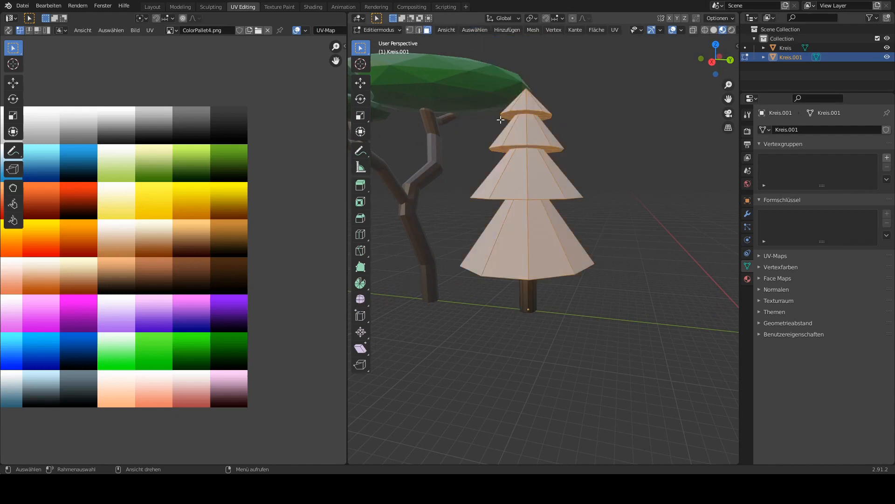
scroll(509, 193, down, 3)
scroll(509, 192, up, 2)
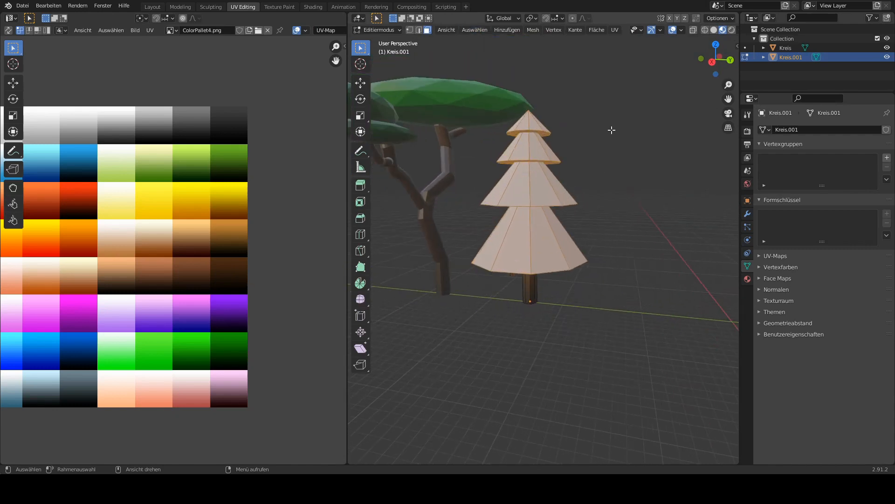
click(710, 63)
click(615, 31)
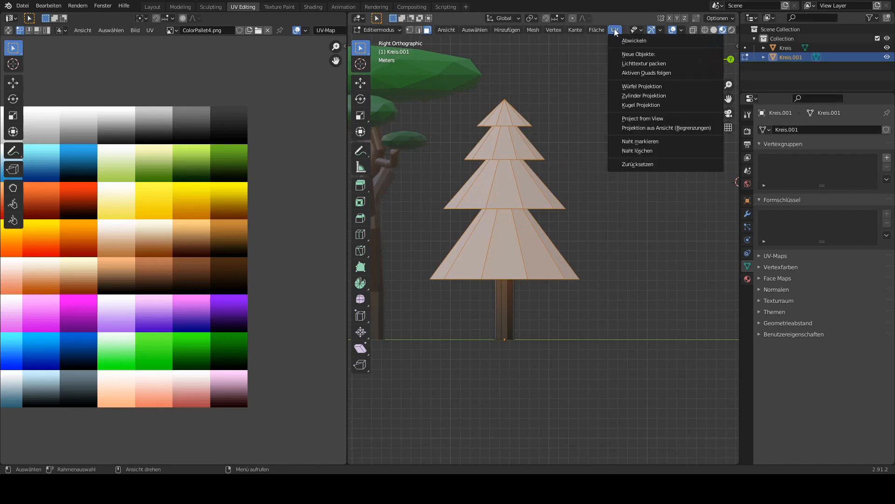
click(653, 118)
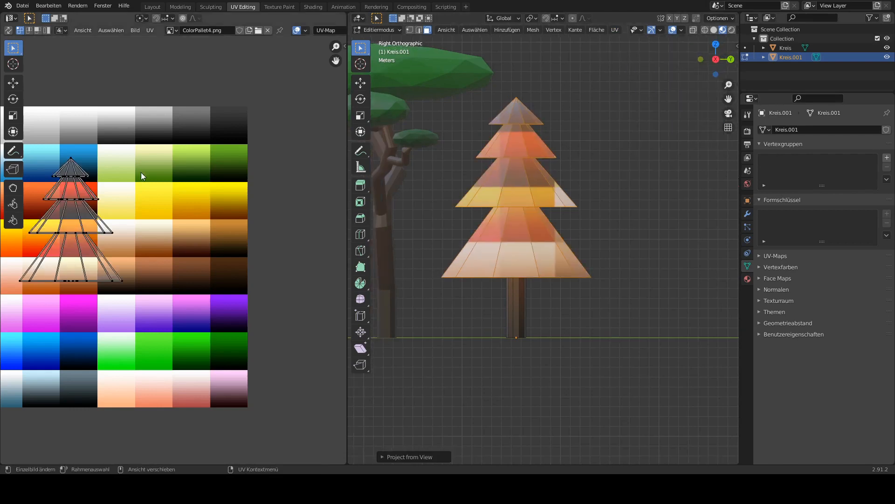
- Select all of the crown's UVs and scale them to 0 along X
ctrl+scroll(139, 180, left, 3)
key(a)
key(s)
key(x)
key(0)
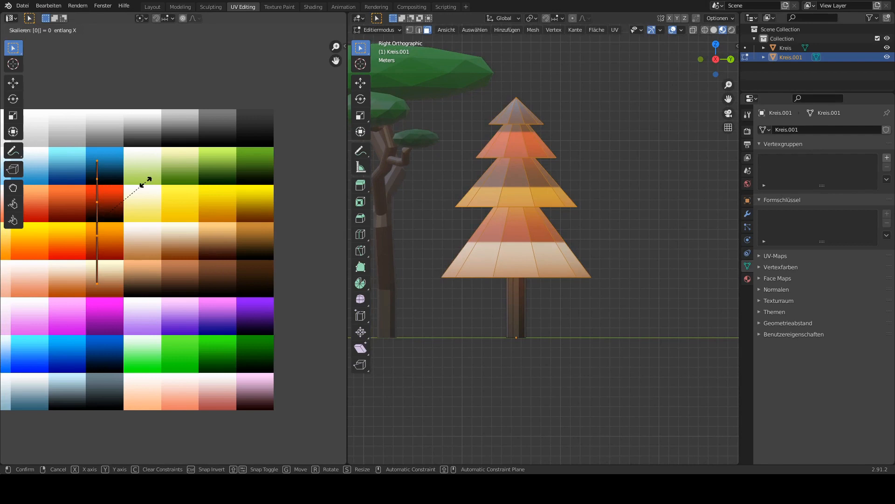
key(Return)
- Shrink the crown's UV line, move it onto the dark green palette swatch and leave Edit Mode
key(s)
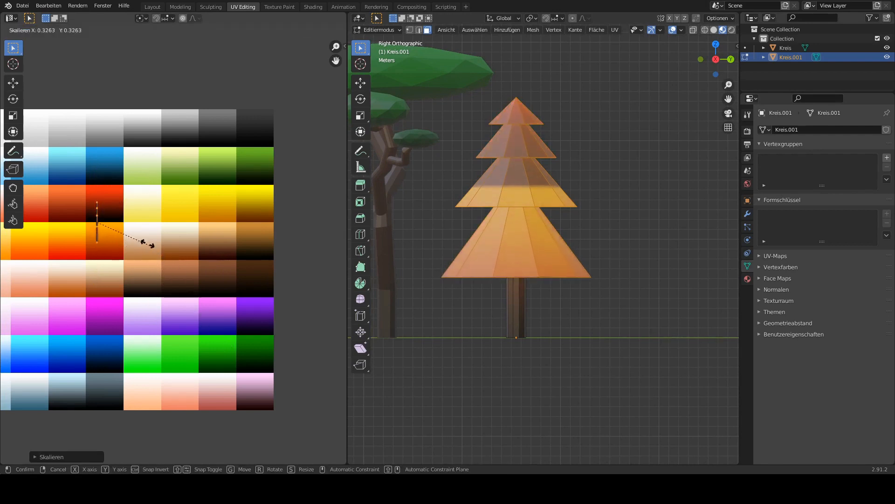
click(130, 236)
key(g)
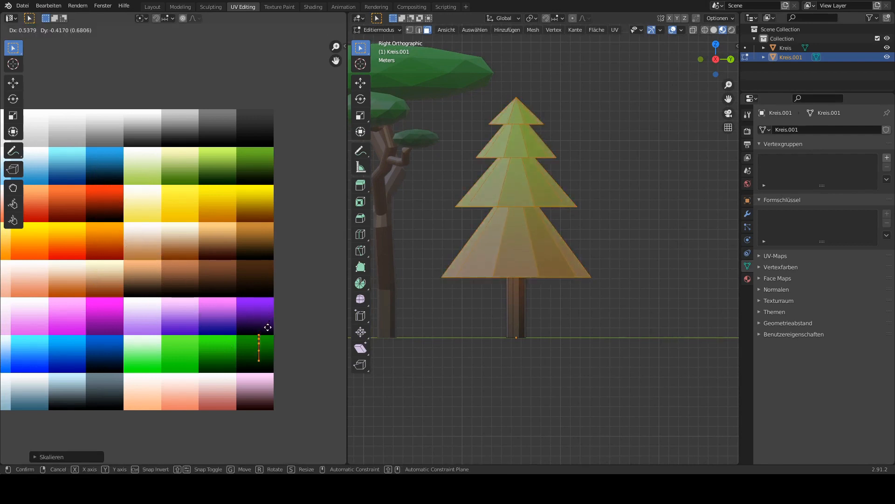
click(269, 329)
key(Tab)
middle_drag(587, 115, 320, 94)
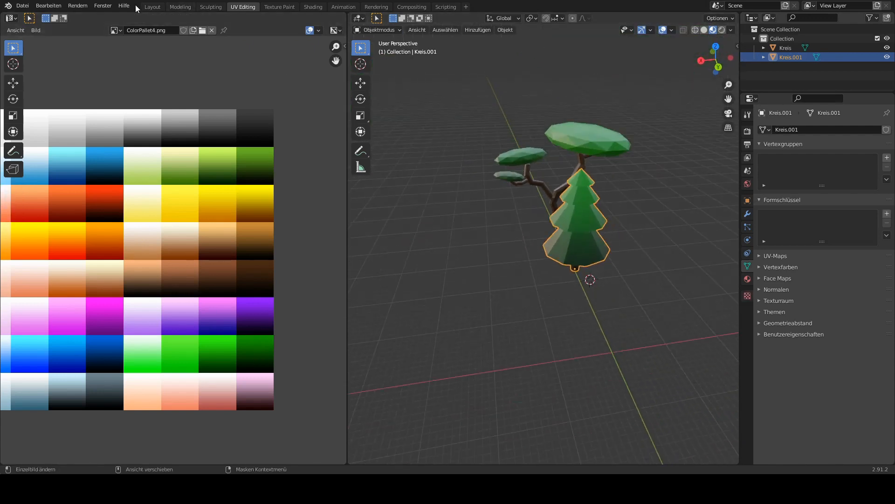
- Return to the Layout workspace and examine both coloured trees from several angles
click(152, 6)
scroll(457, 233, down, 6)
middle_drag(394, 222, 418, 198)
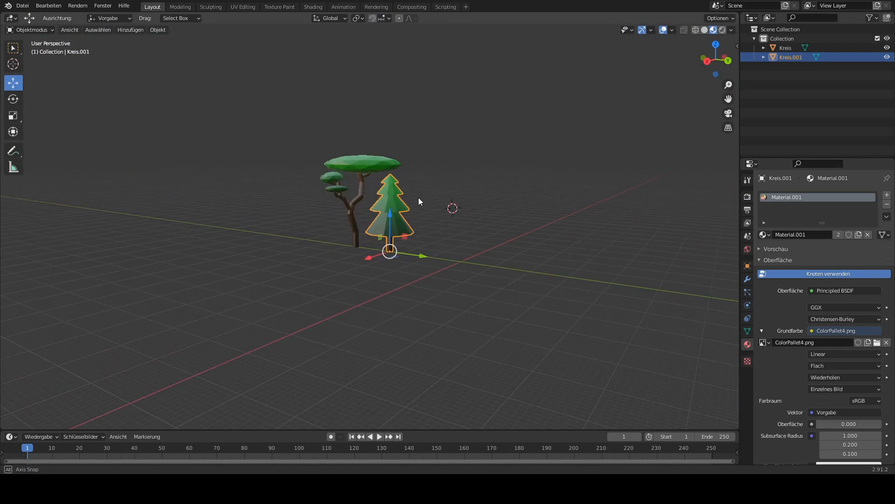
key(a)
key(a)
middle_drag(398, 273, 527, 256)
scroll(468, 262, up, 4)
shift+middle_drag(479, 216, 429, 254)
scroll(427, 255, up, 5)
scroll(426, 251, down, 5)
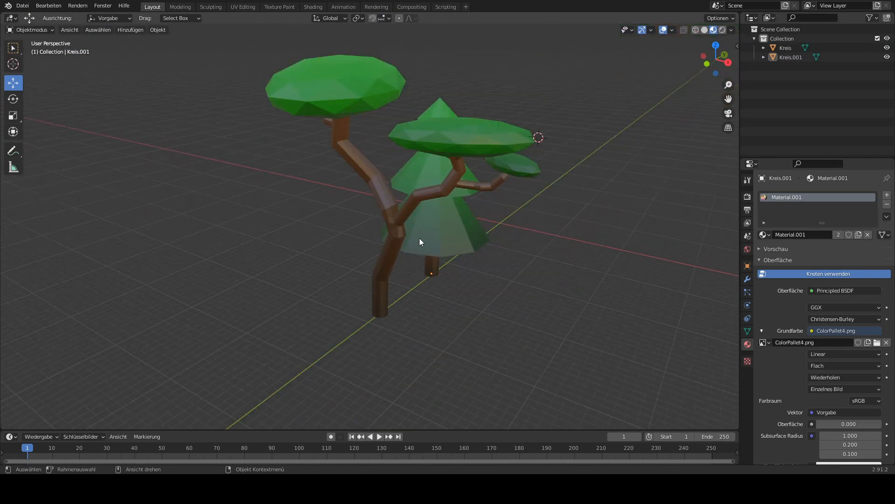
click(397, 238)
scroll(397, 230, down, 3)
middle_drag(399, 227, 351, 210)
middle_drag(292, 147, 370, 219)
scroll(370, 219, up, 4)
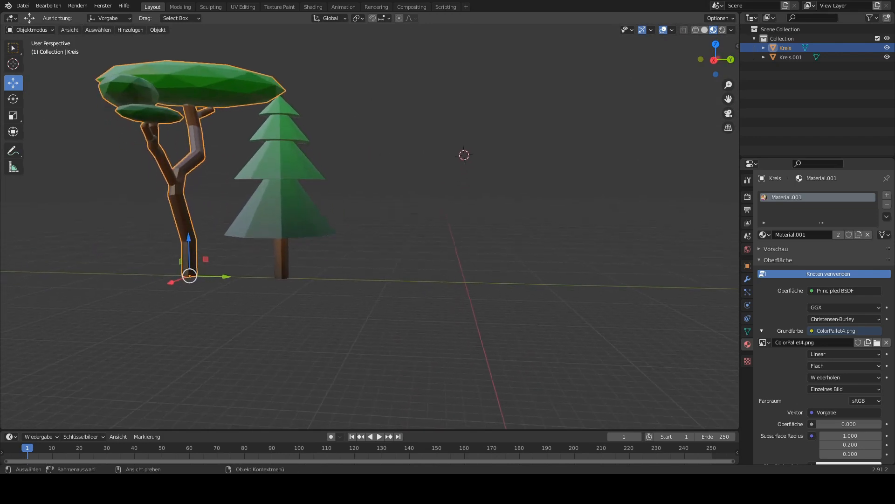